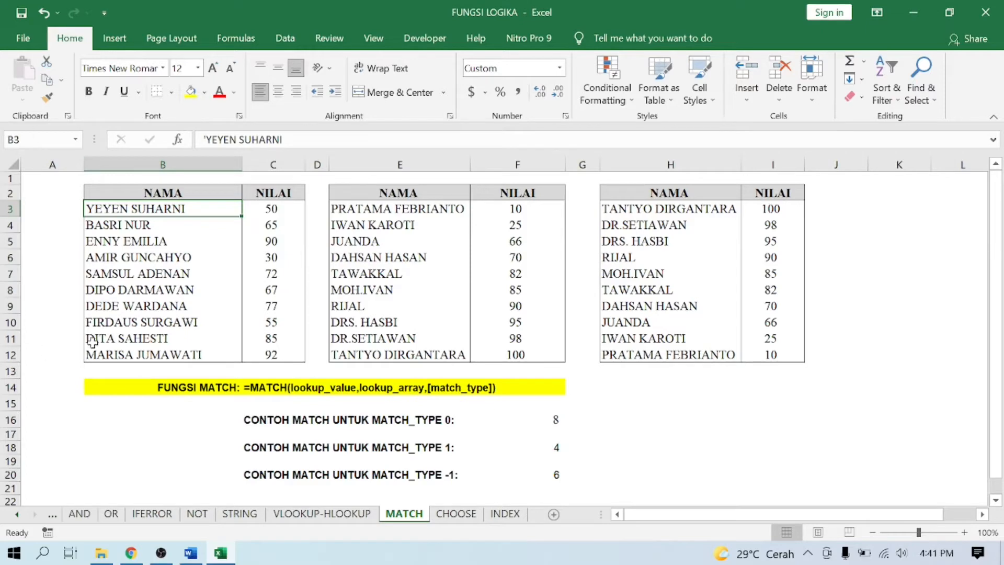
Clear the existing MATCH example results from cells F15:F20.
key(ctrl+Down)
key(ctrl+Down)
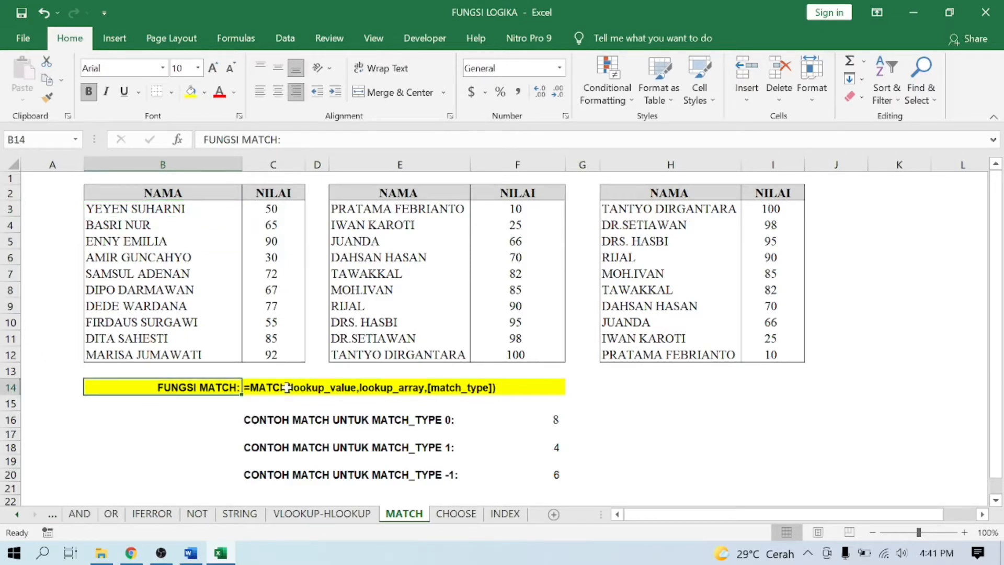
click(262, 385)
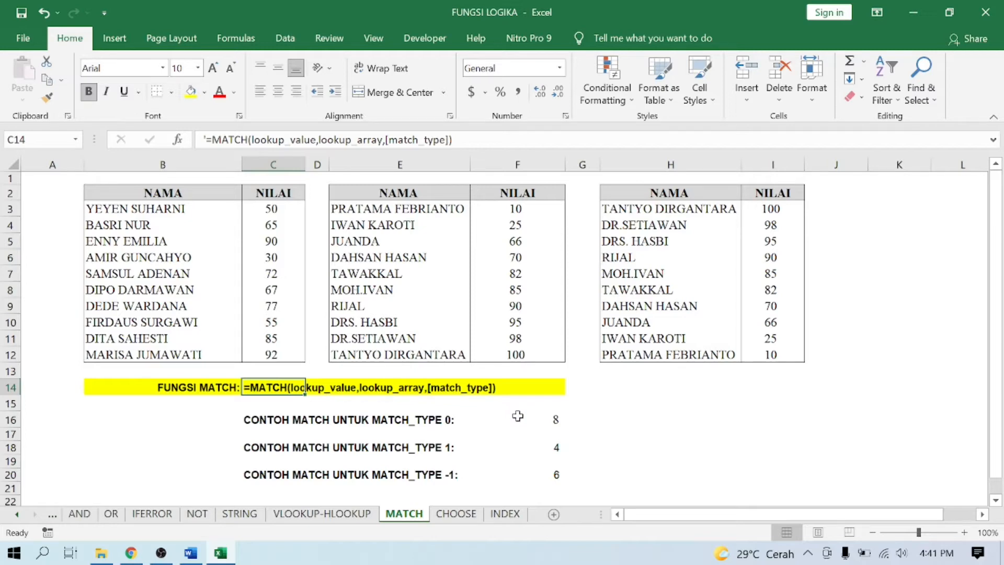
click(544, 407)
key(shift+Down)
key(shift+Down)
key(shift+Down)
key(shift+Down)
key(shift+Down)
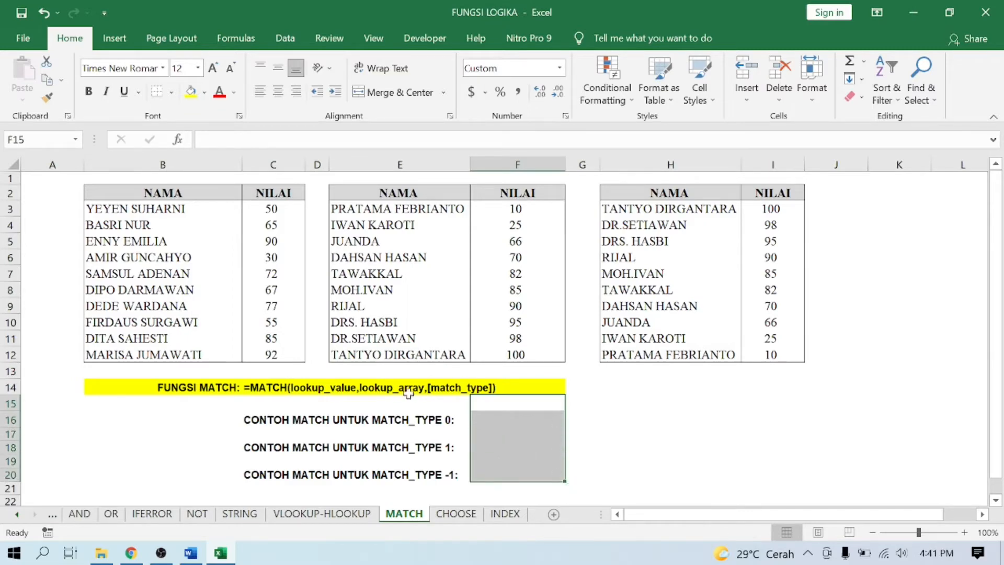
Examine the match type 0 example label and the order of the first table's NILAI values in C3:C12.
click(429, 417)
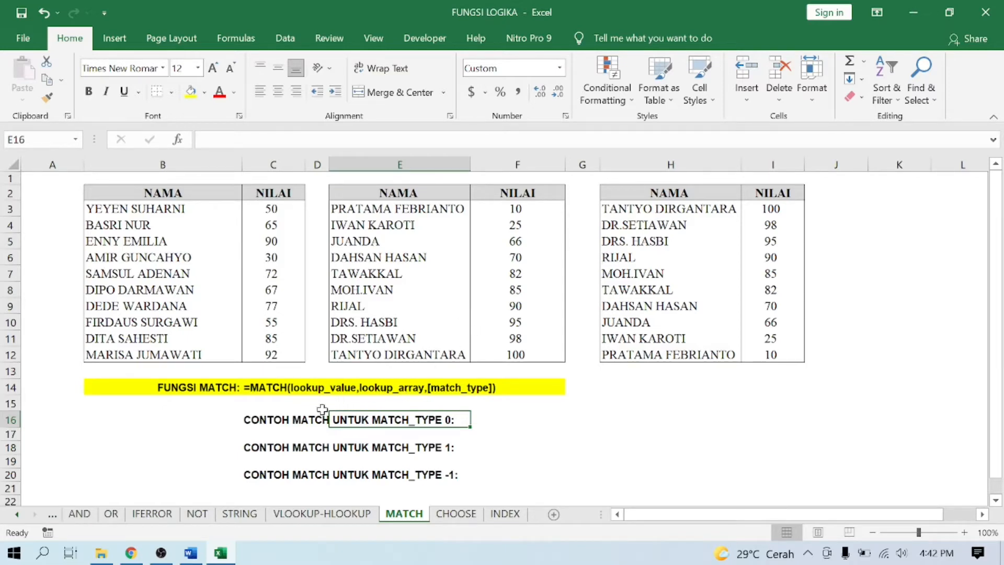
click(302, 417)
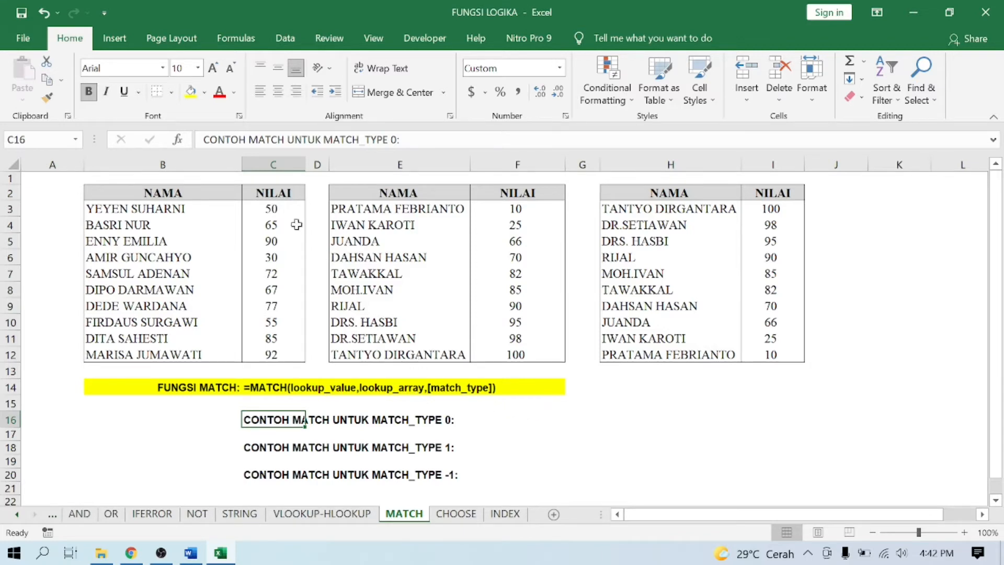
click(269, 209)
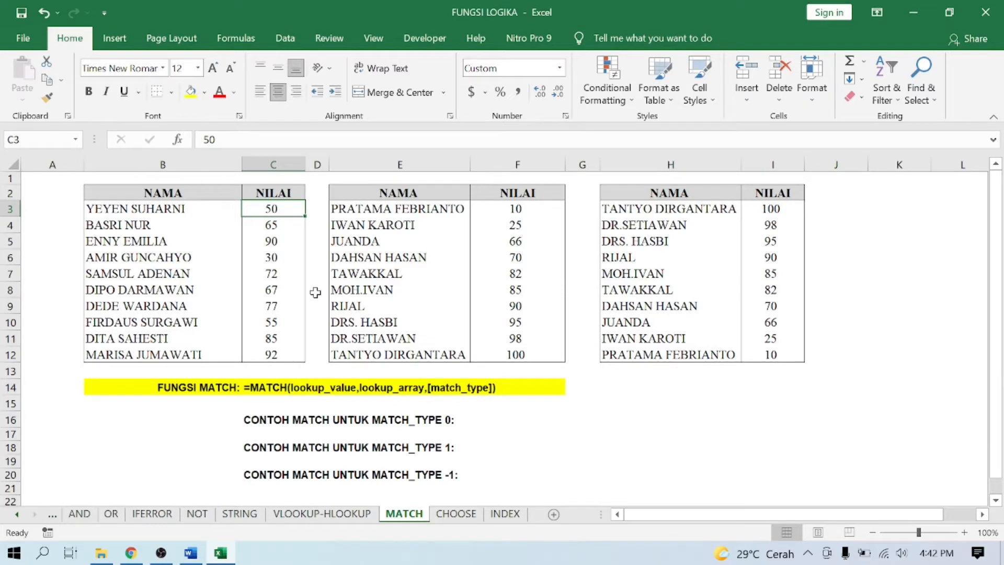
key(Down)
key(Down)
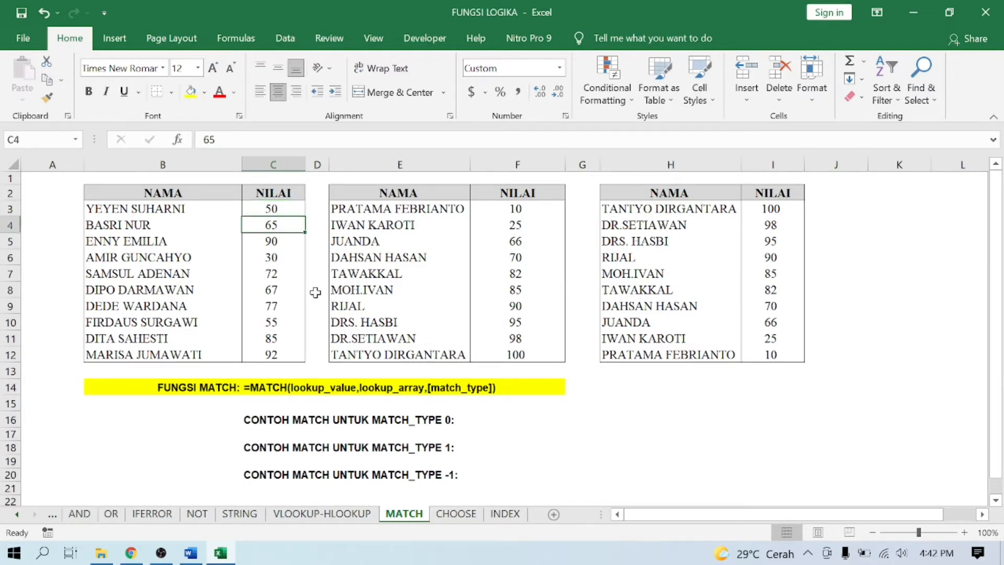
key(Down)
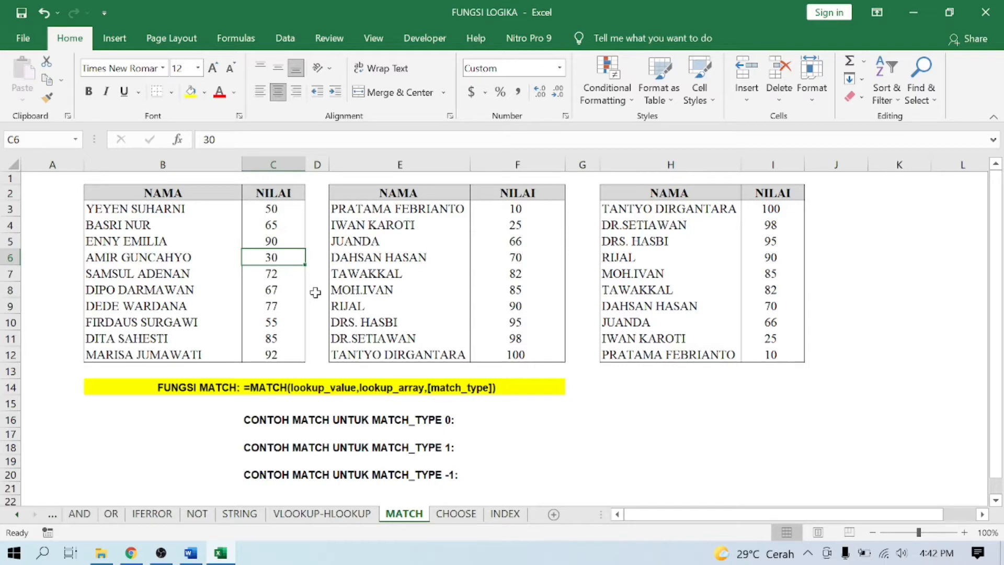
key(Down)
key(Down)
key(Down)
key(Down)
key(Down)
key(Down)
Examine the sort order of the second table's NILAI values in F3:F12.
key(Right)
key(Right)
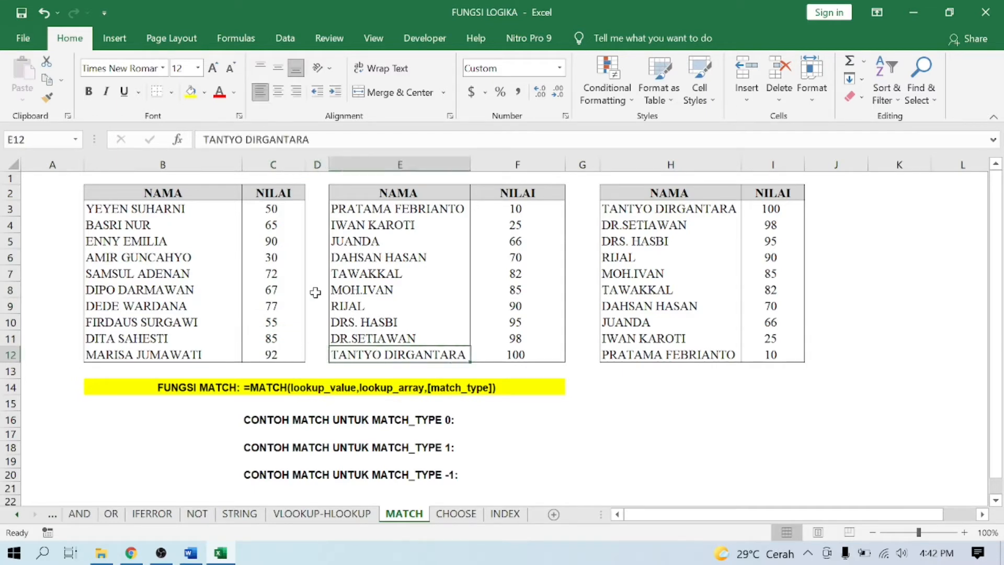
key(Right)
key(Up)
key(Up)
key(Up)
key(Up)
key(Up)
key(Up)
key(Up)
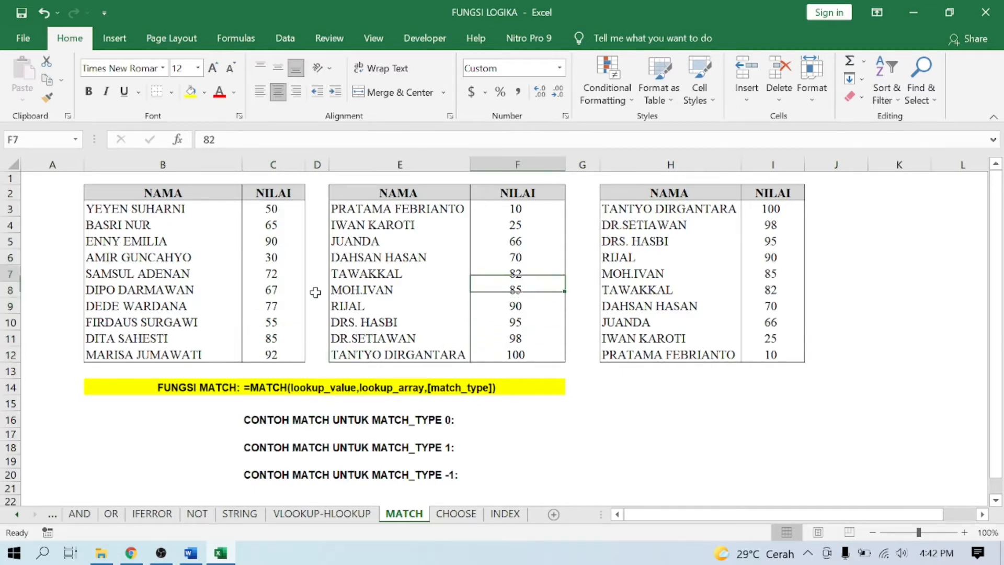
key(Up)
key(Up)
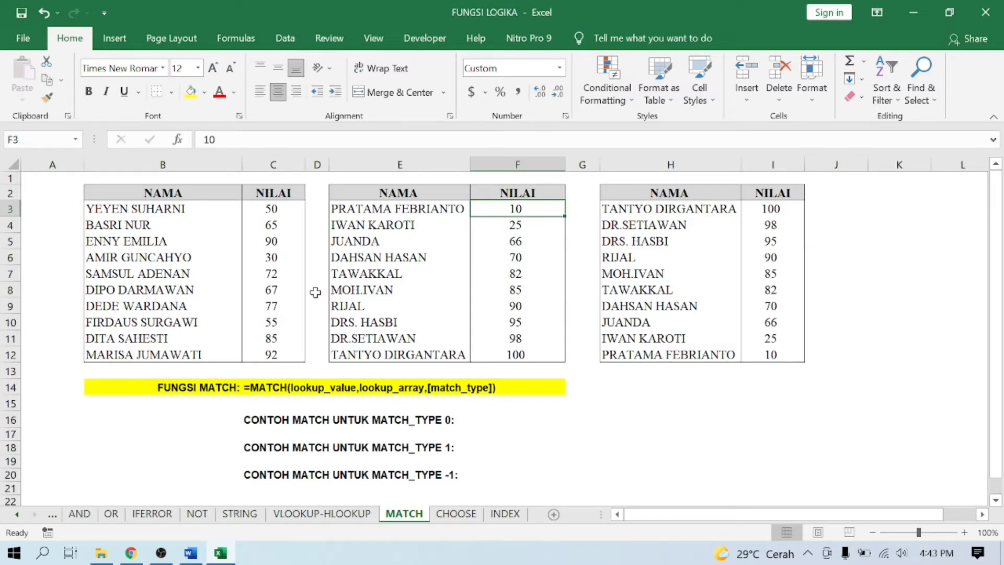
key(Down)
key(Down)
key(Down)
key(Down)
key(Down)
key(Down)
key(Down)
key(Down)
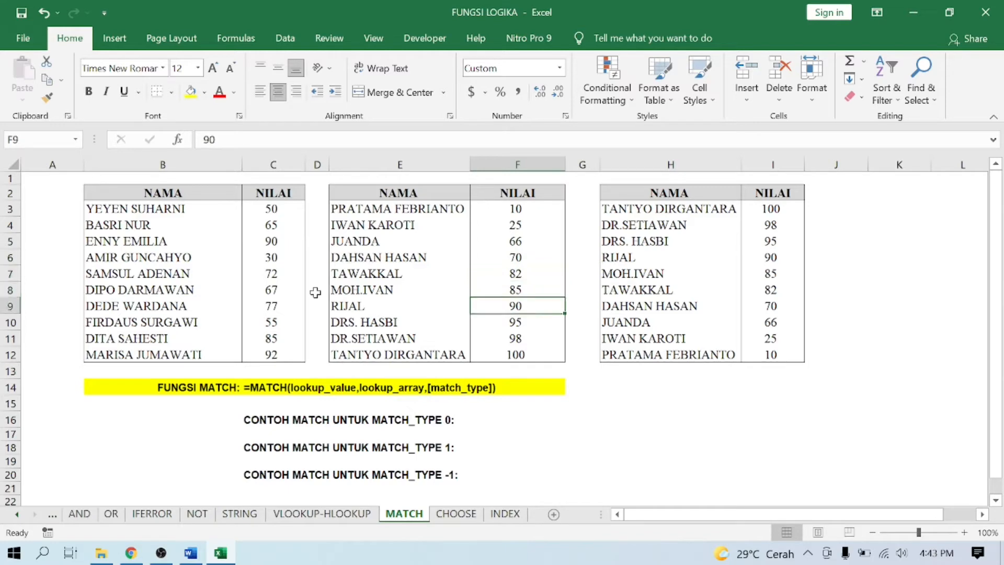
key(Down)
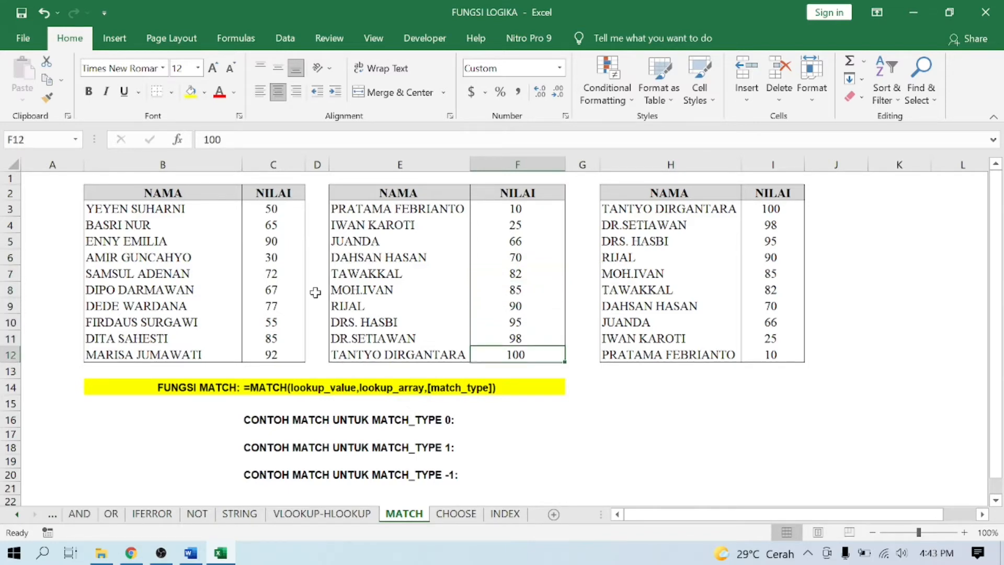
Examine the sort order of the third table's NILAI values in I3:I12.
click(758, 211)
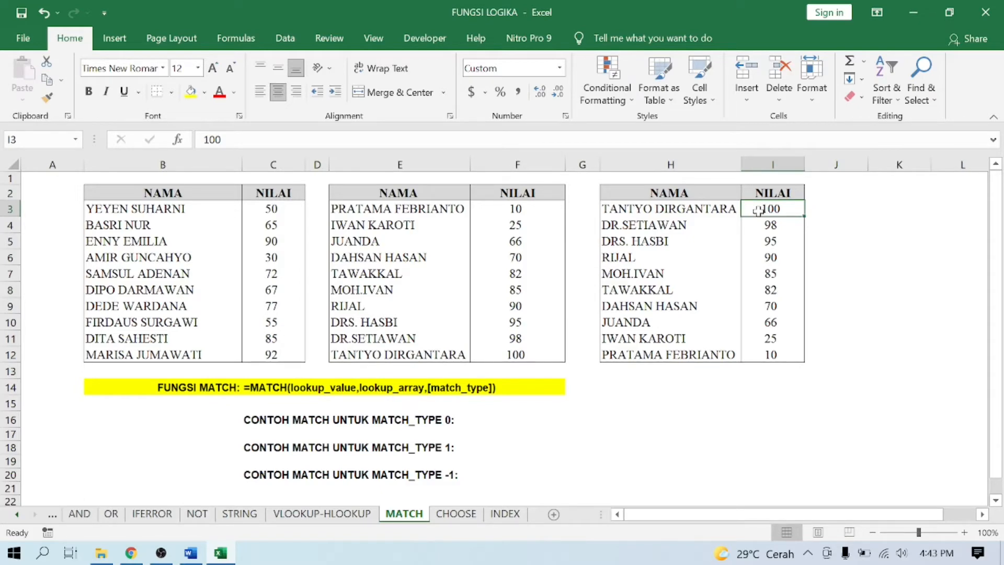
key(Down)
key(Down)
key(Down)
key(Down)
key(Down)
key(Down)
key(Down)
key(Down)
key(Down)
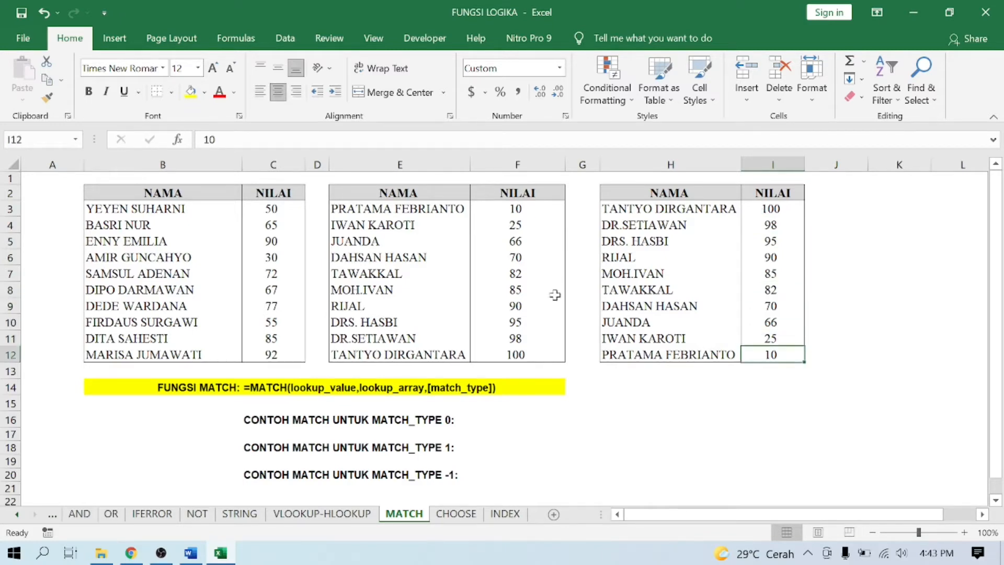
Enter the exact-match formula =MATCH(72,C3:C12,0) in cell F16 for the match type 0 example.
click(468, 417)
click(484, 420)
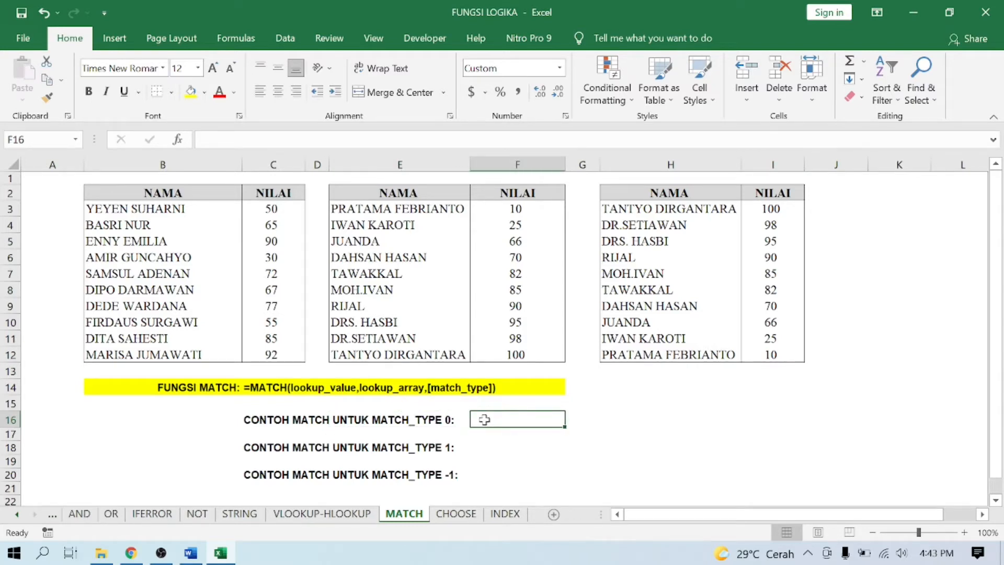
text(=)
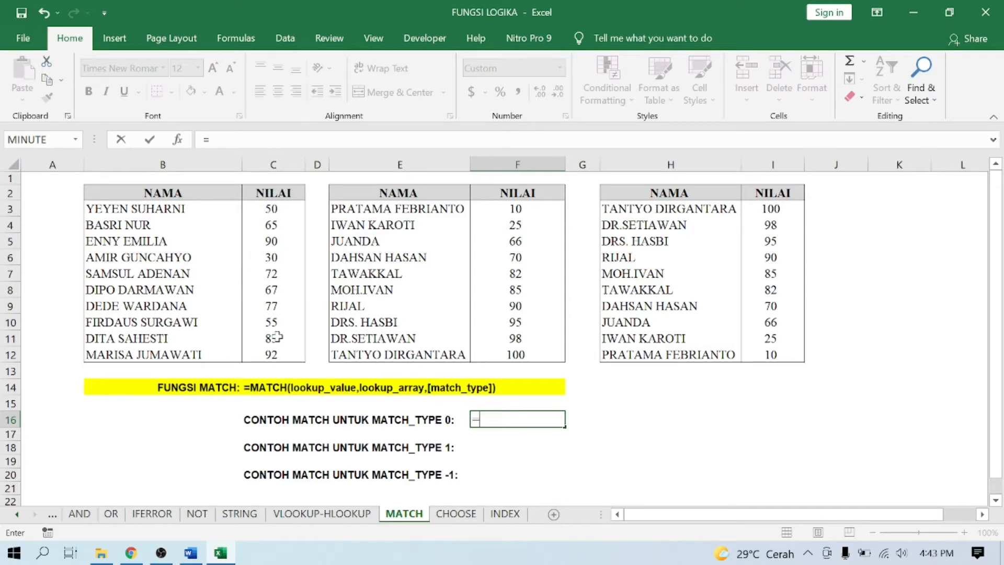
text(MA)
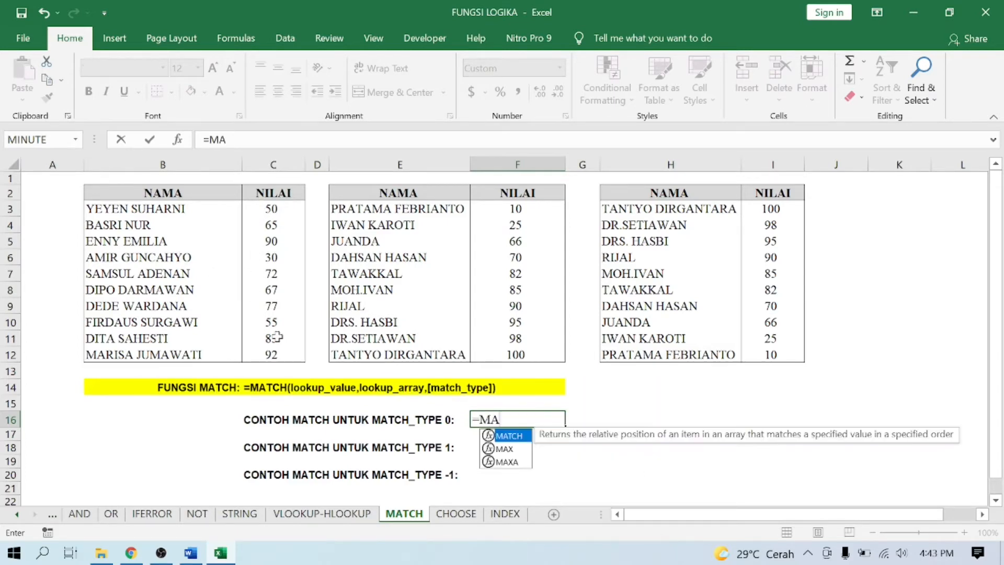
text(TCH()
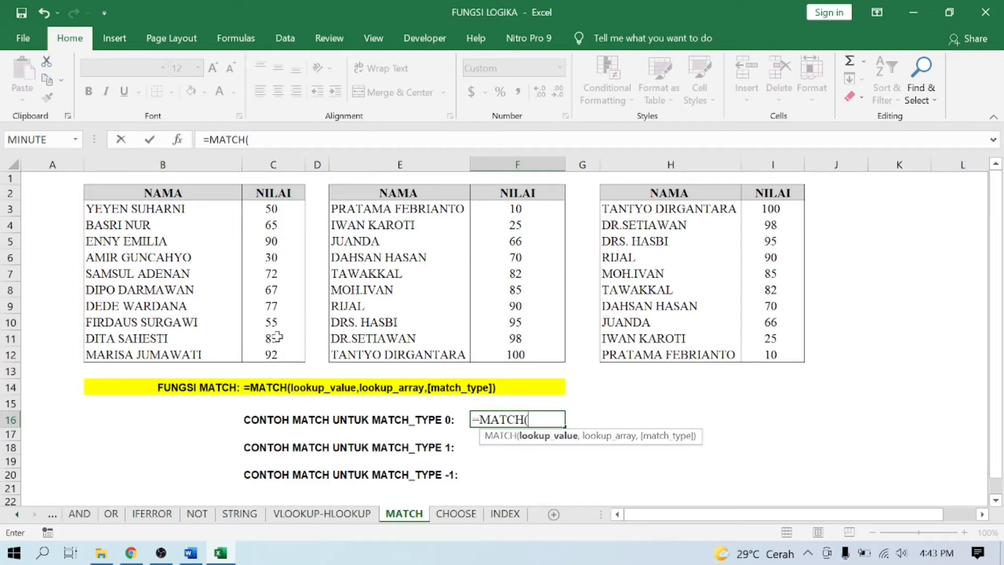
text(72,)
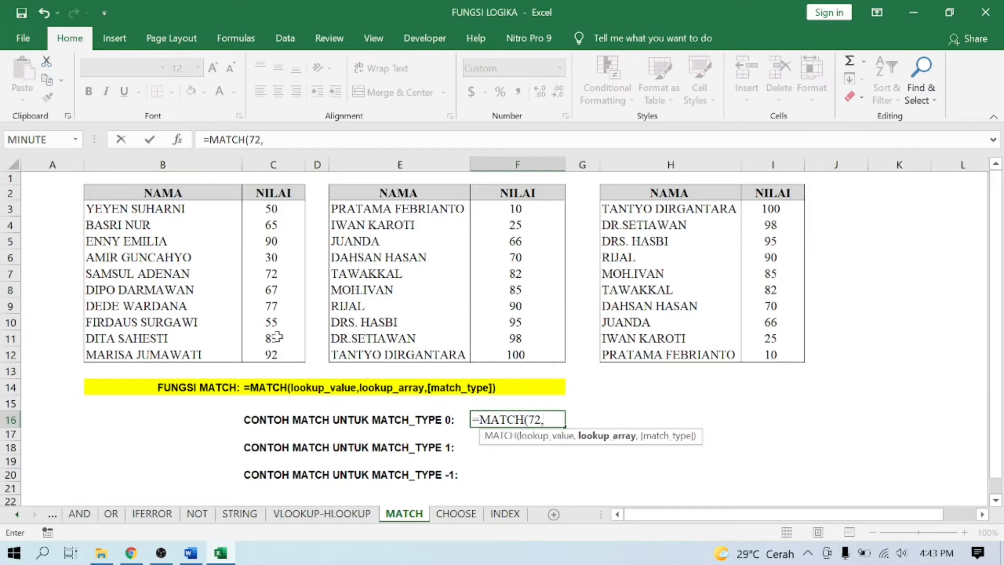
click(285, 207)
drag(285, 208, 285, 354)
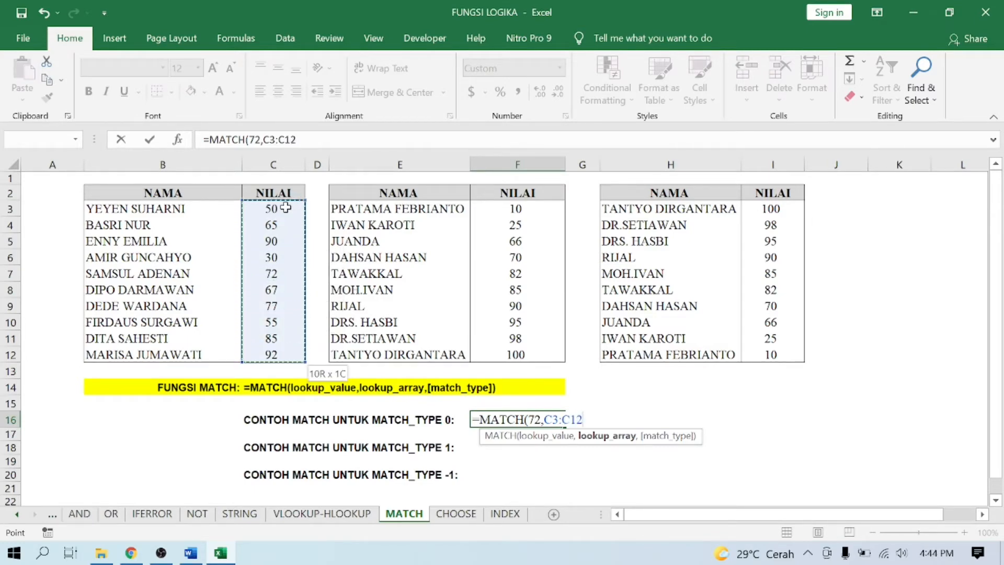
text())
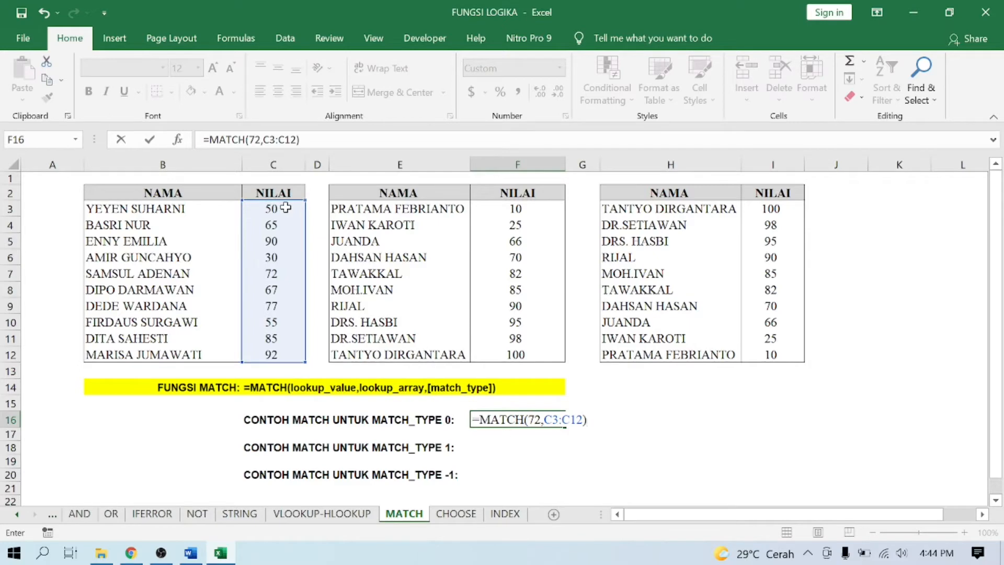
key(BackSpace)
text(,)
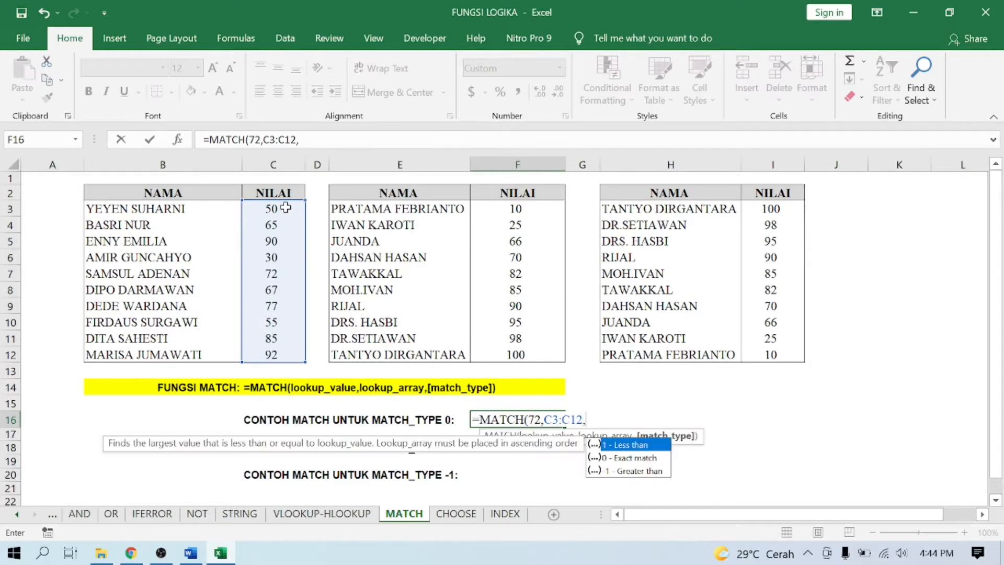
text(0))
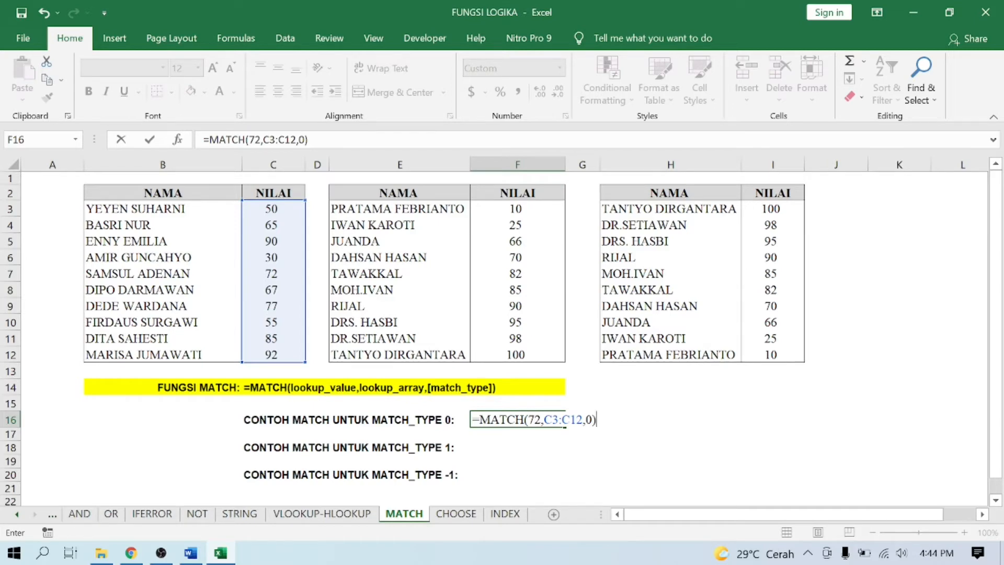
key(Return)
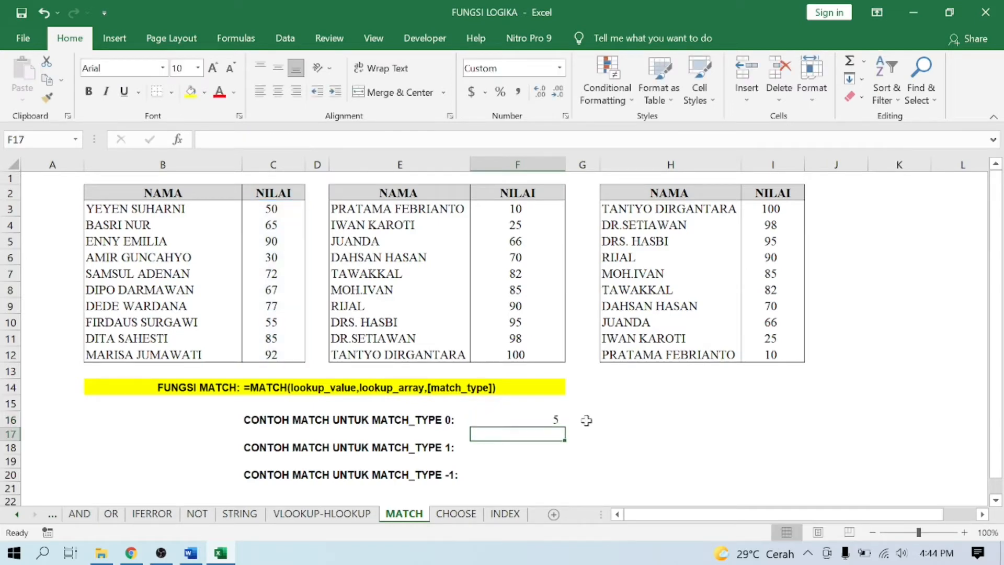
Check the F16 result by counting down the first table's NILAI values from C3 to the 72 entry.
click(558, 421)
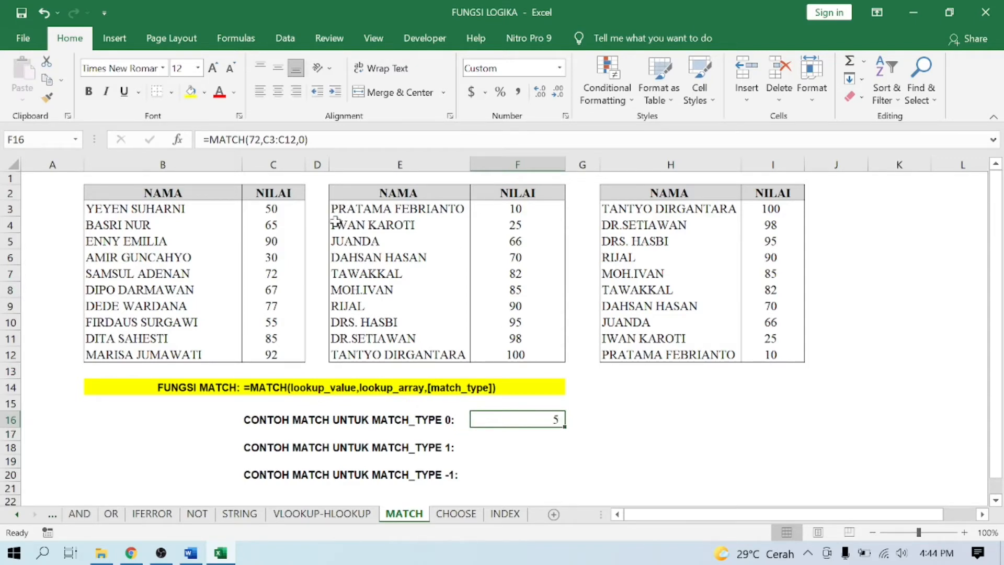
click(295, 208)
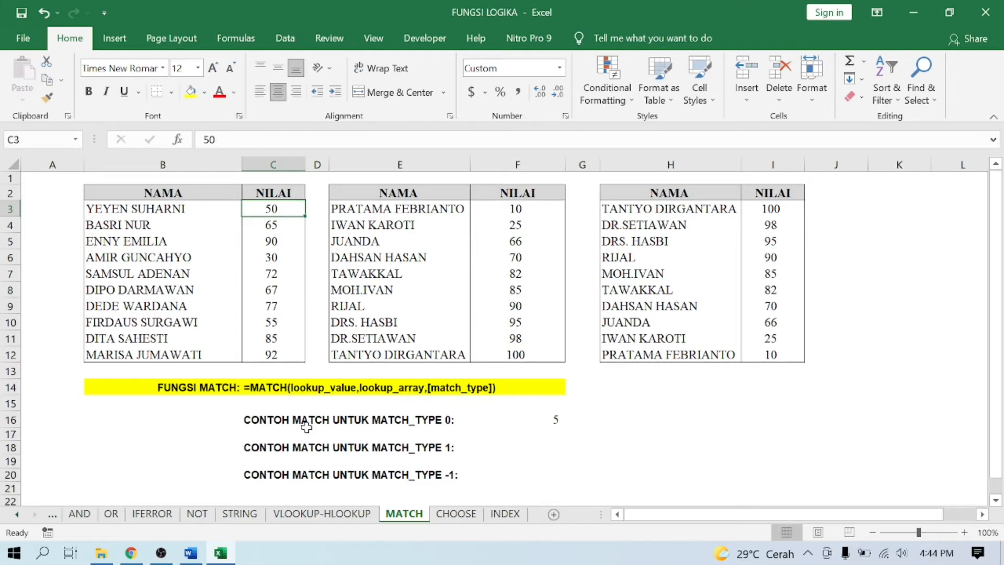
key(Down)
key(Down)
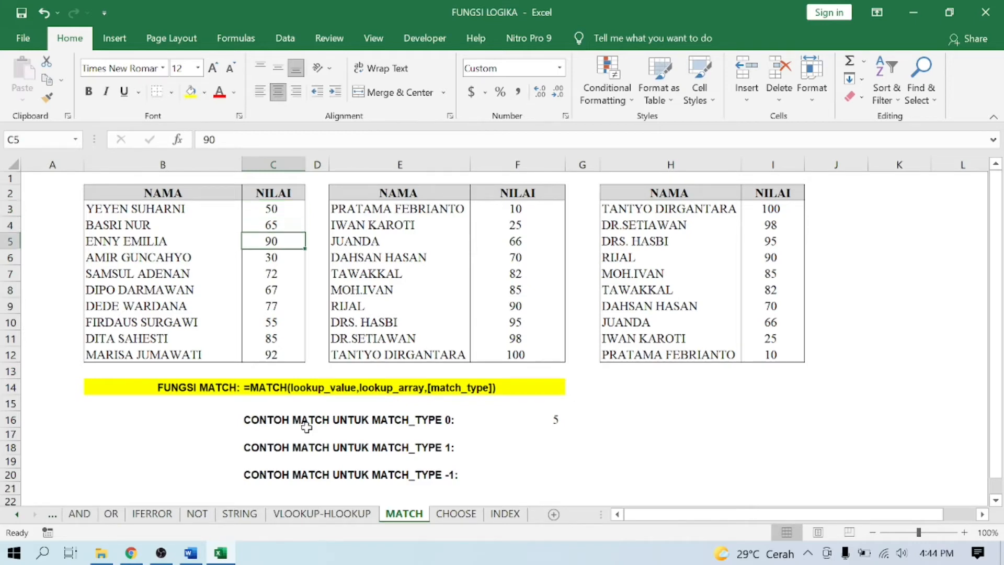
key(Down)
key(Down)
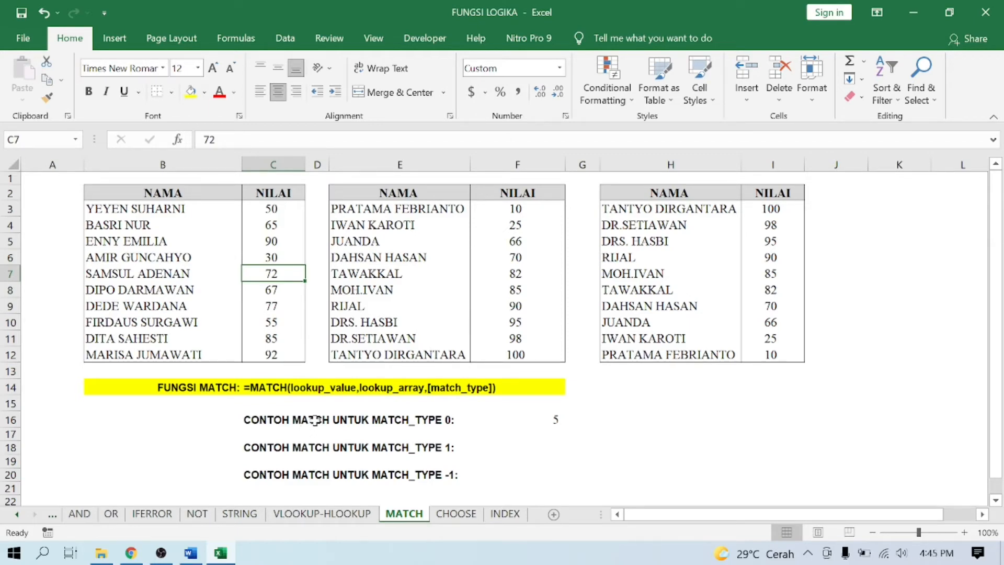
Enter the formula =MATCH(72,F3:F12,1) in cell F18 for the match type 1 example.
click(485, 447)
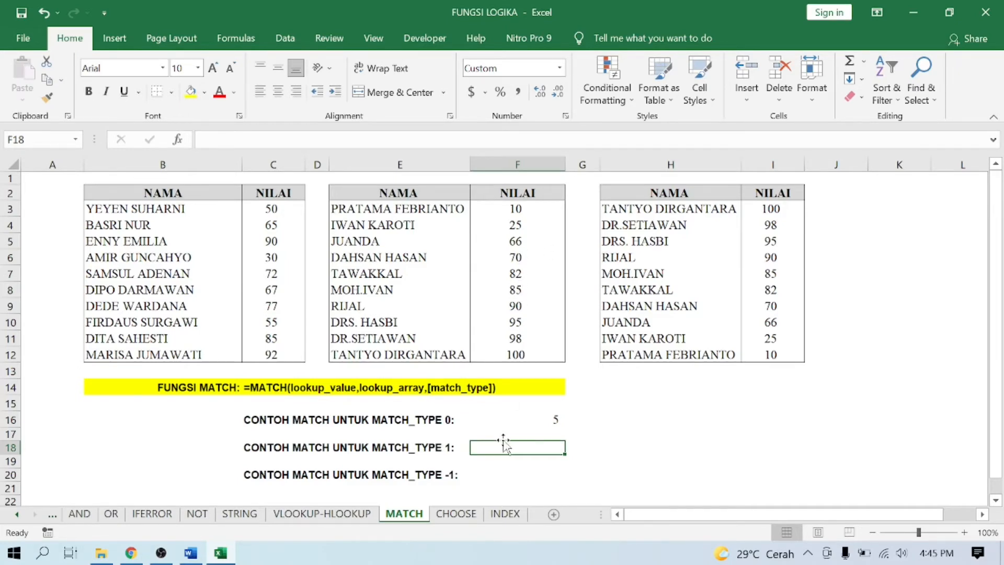
text(=)
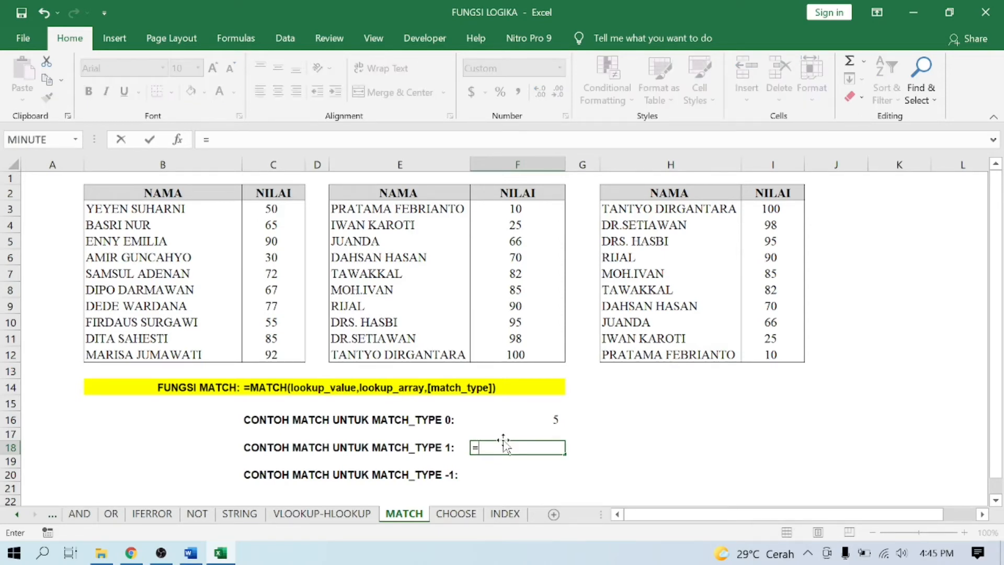
text(MATCH)
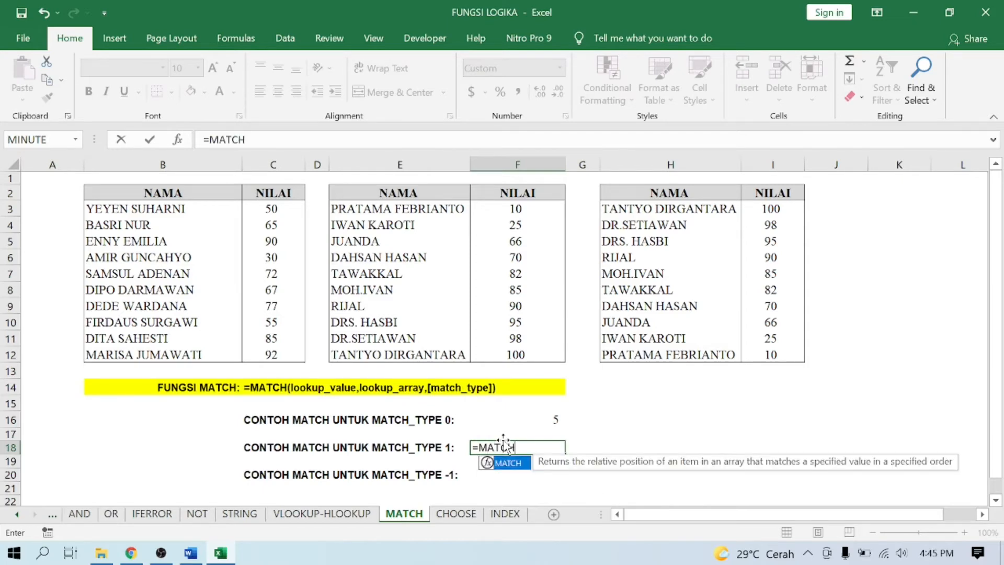
text(()
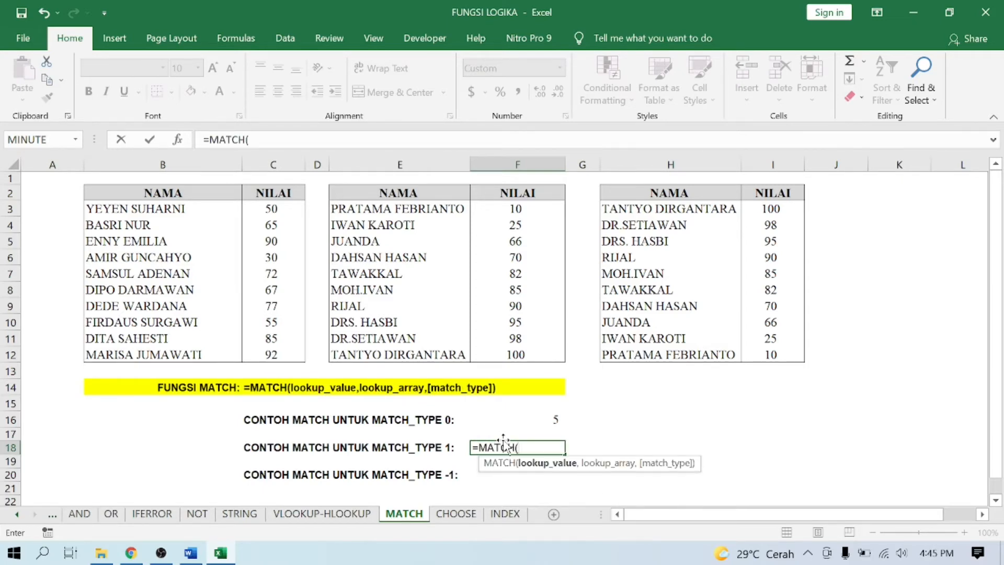
text(72,)
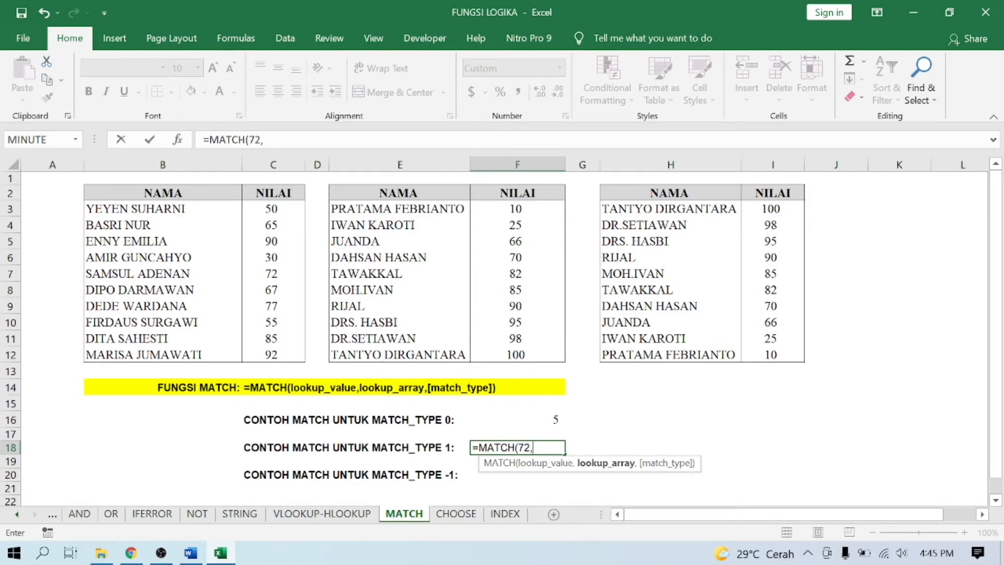
click(534, 210)
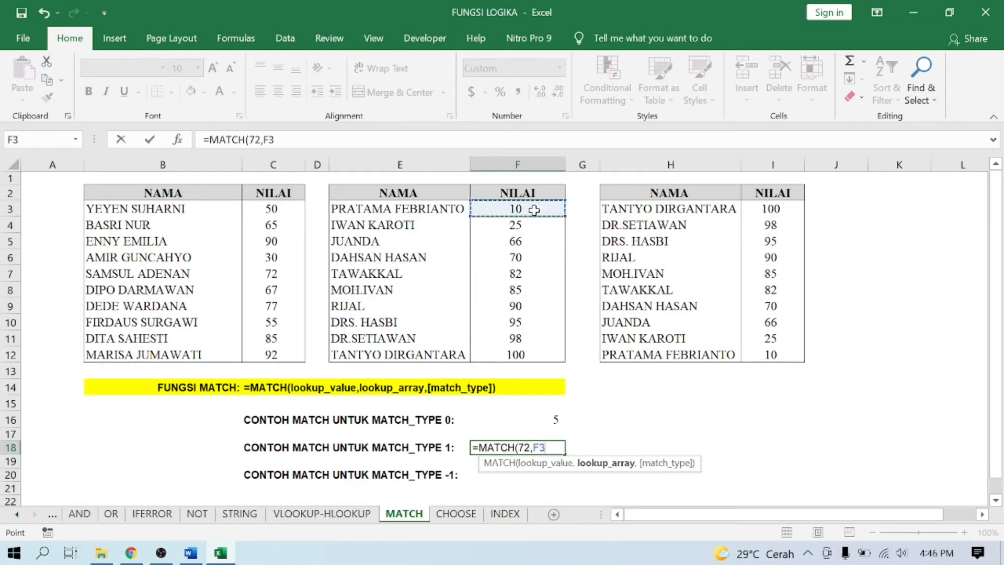
key(ctrl+shift+Down)
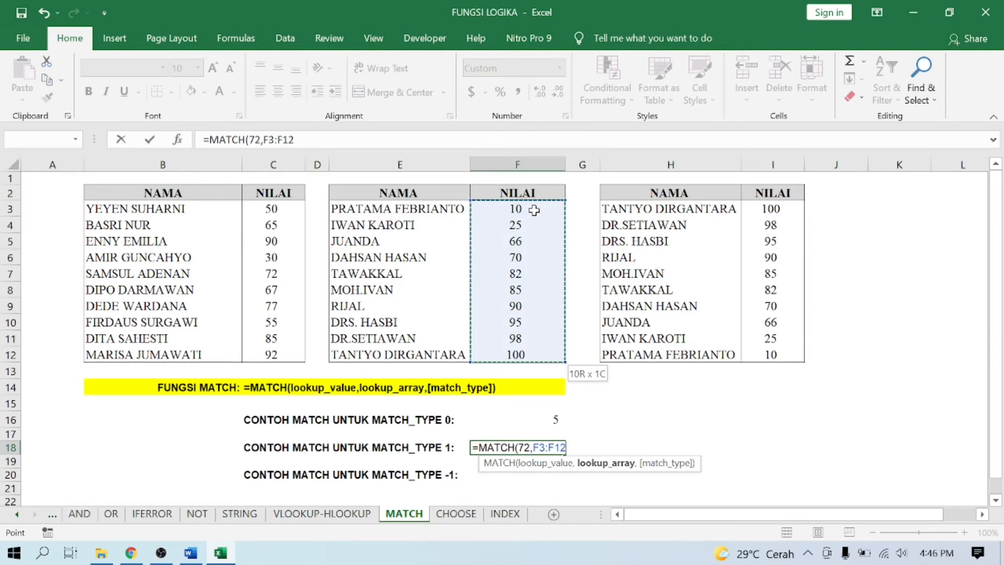
text())
key(BackSpace)
text(,)
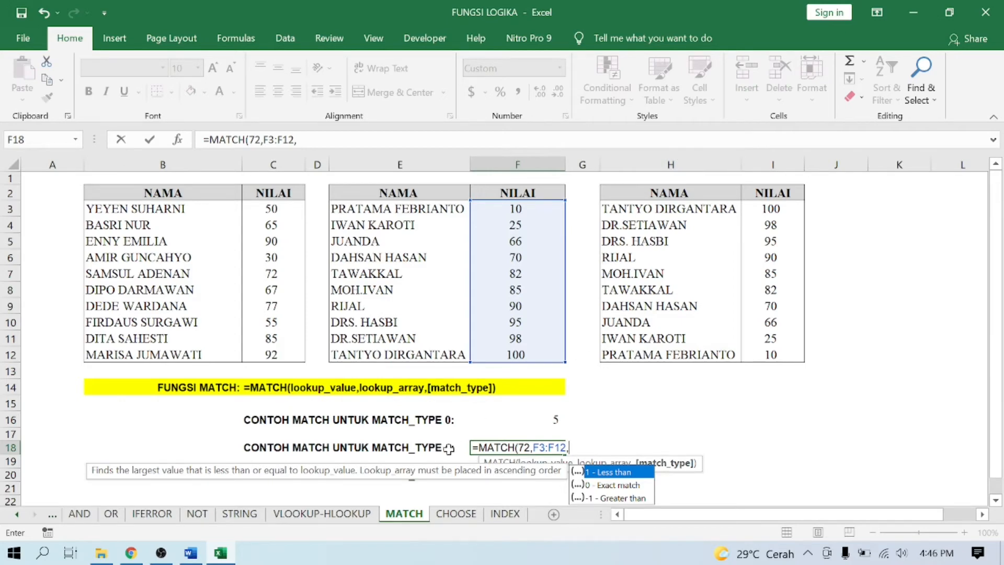
text(1))
key(Return)
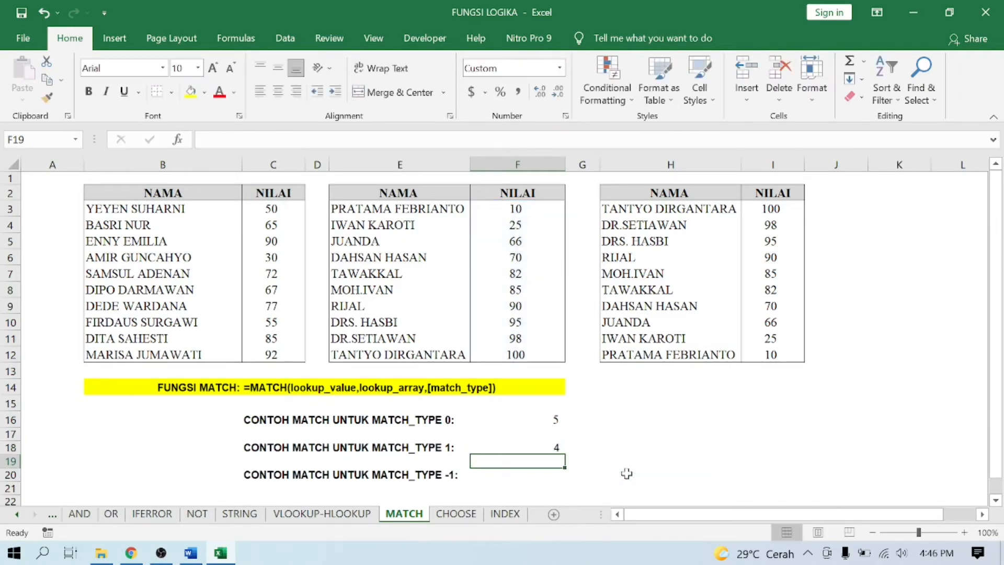
key(Up)
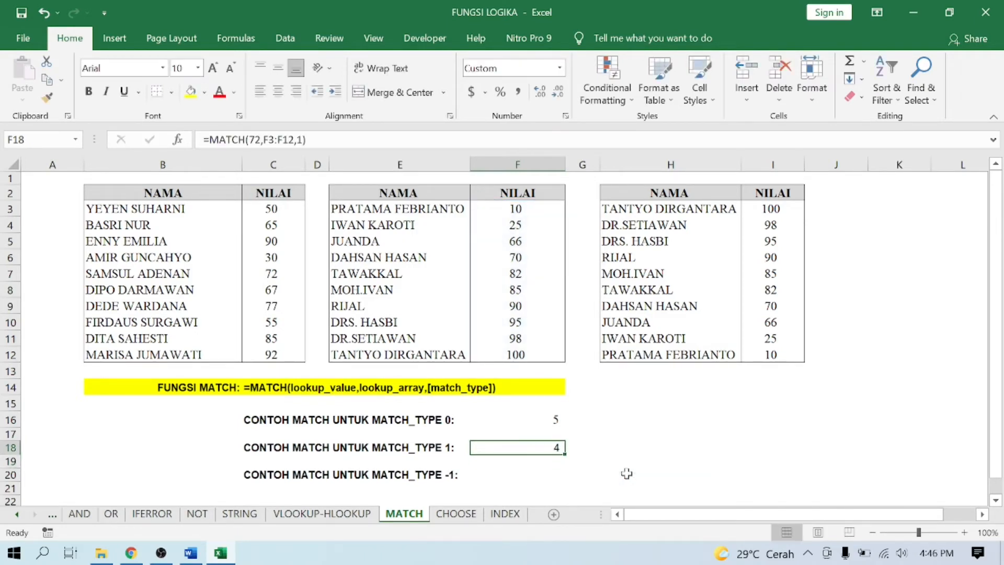
Check the F18 result by counting the second table's NILAI values from F3 to F6 and comparing the neighbouring F7 value with 72.
click(510, 207)
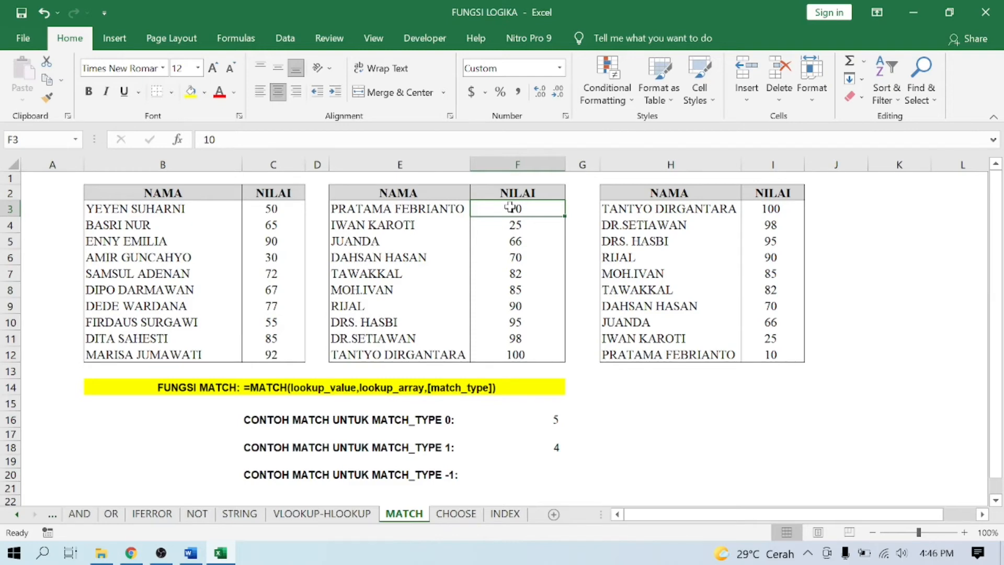
key(Down)
key(Down)
key(Down)
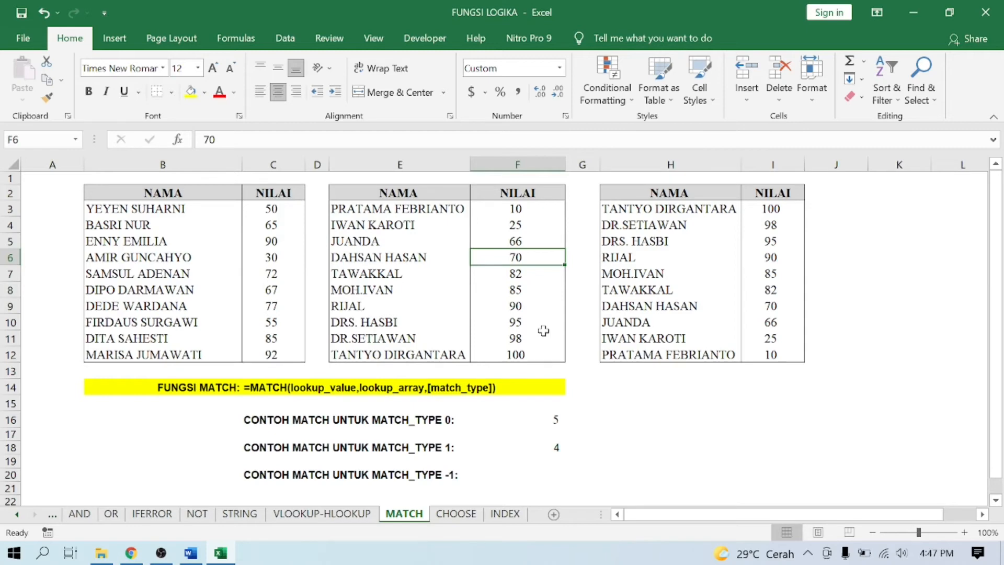
key(Down)
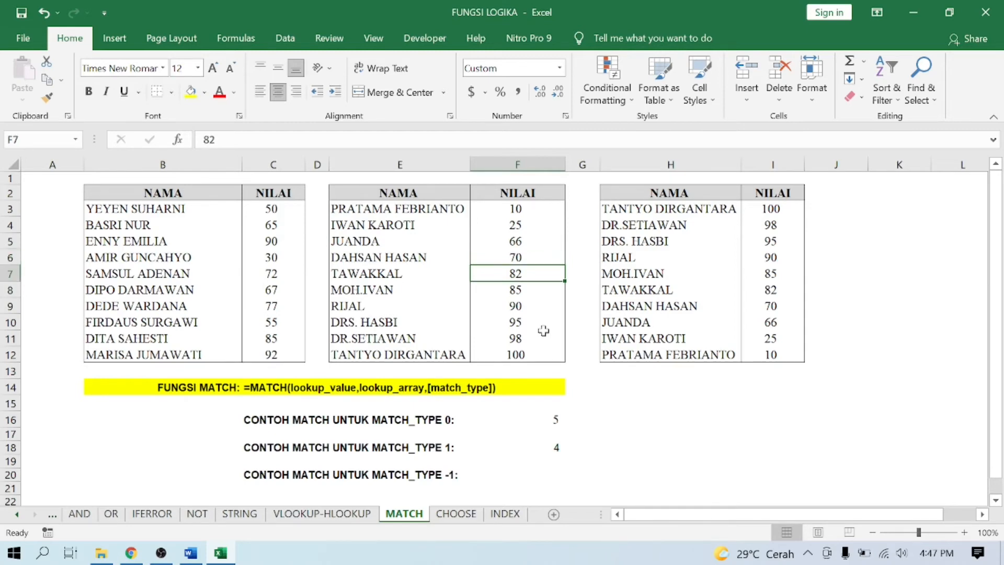
key(Up)
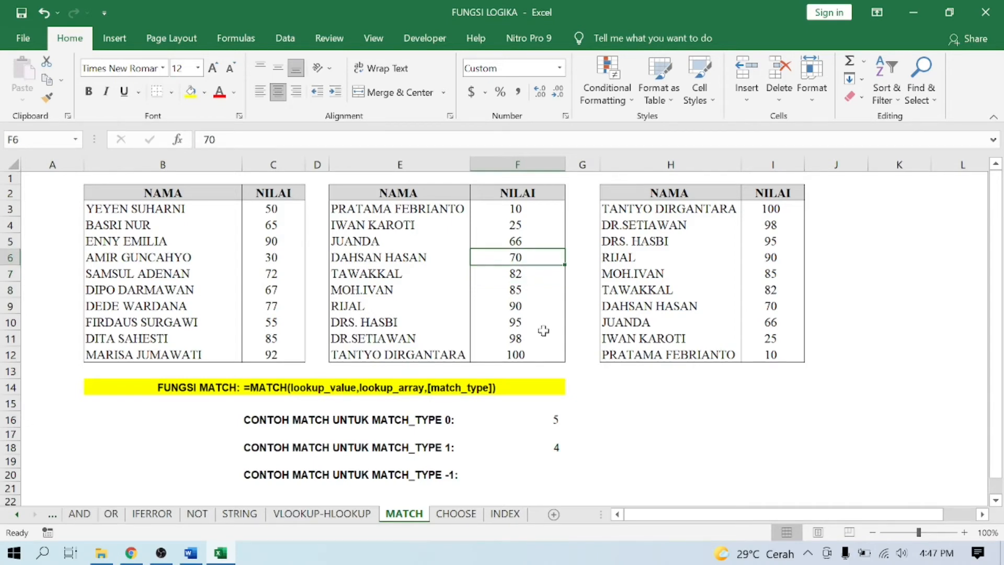
key(Up)
key(Up)
key(Up)
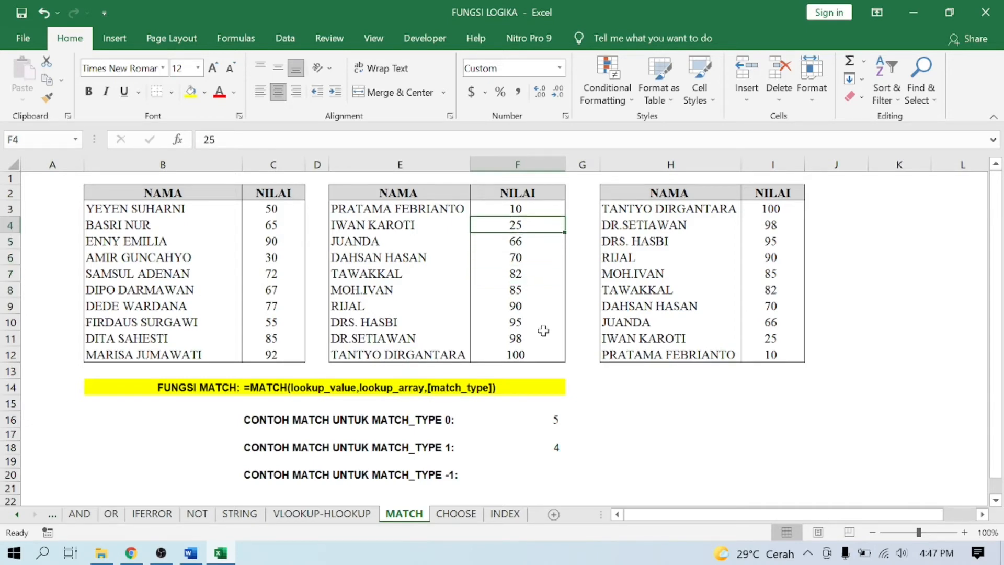
key(Down)
key(Down)
key(Down)
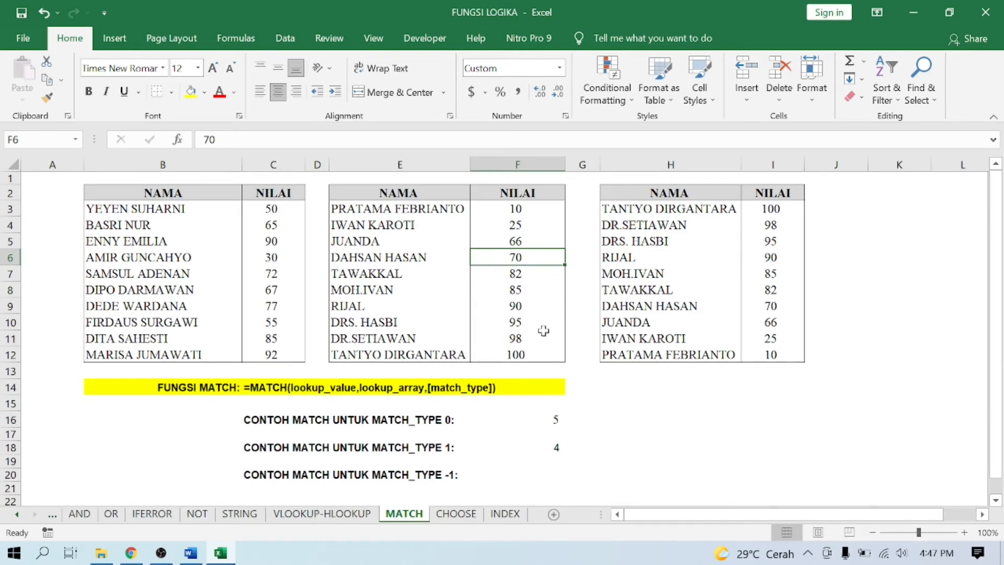
key(Up)
key(Up)
key(Up)
key(Down)
key(Down)
key(Down)
click(510, 445)
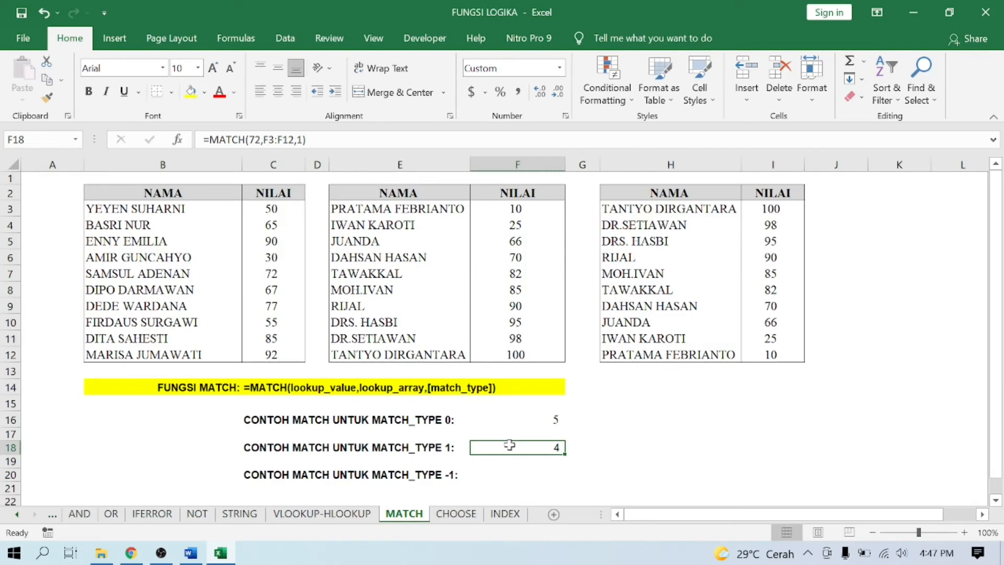
Enter the formula =MATCH(72,I3:I12,-1) in cell F20 for the match type -1 example.
click(523, 476)
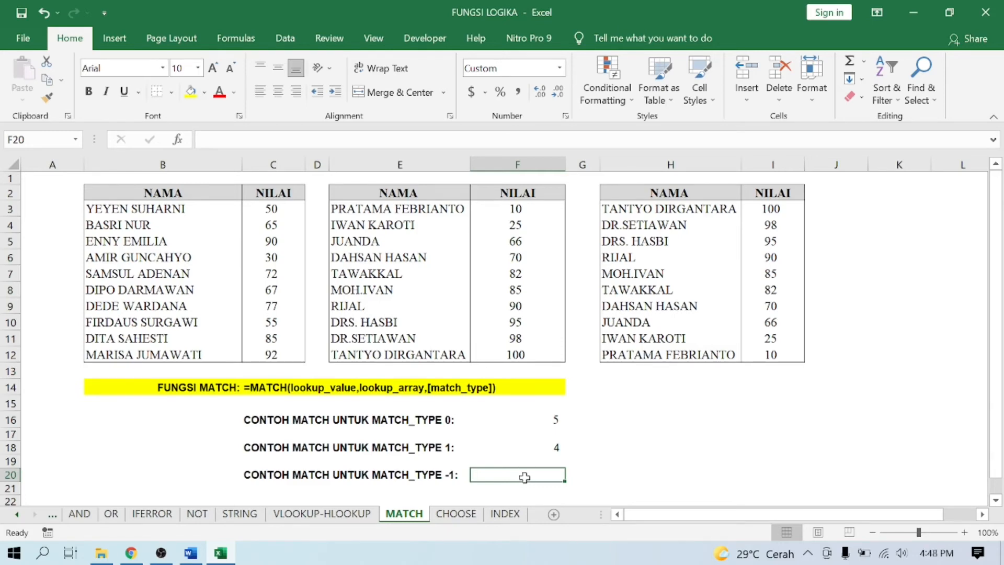
text(=MAT)
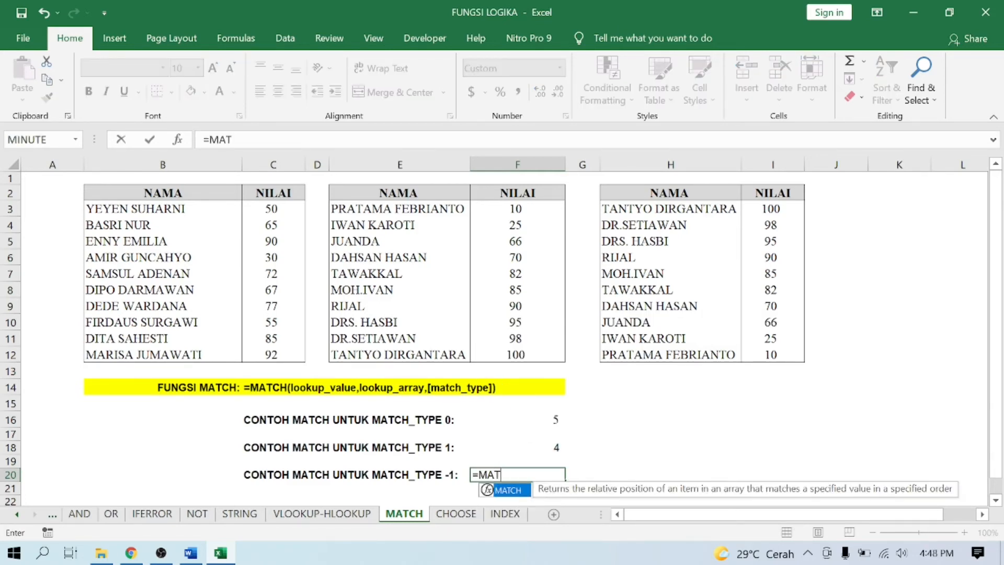
text(CH()
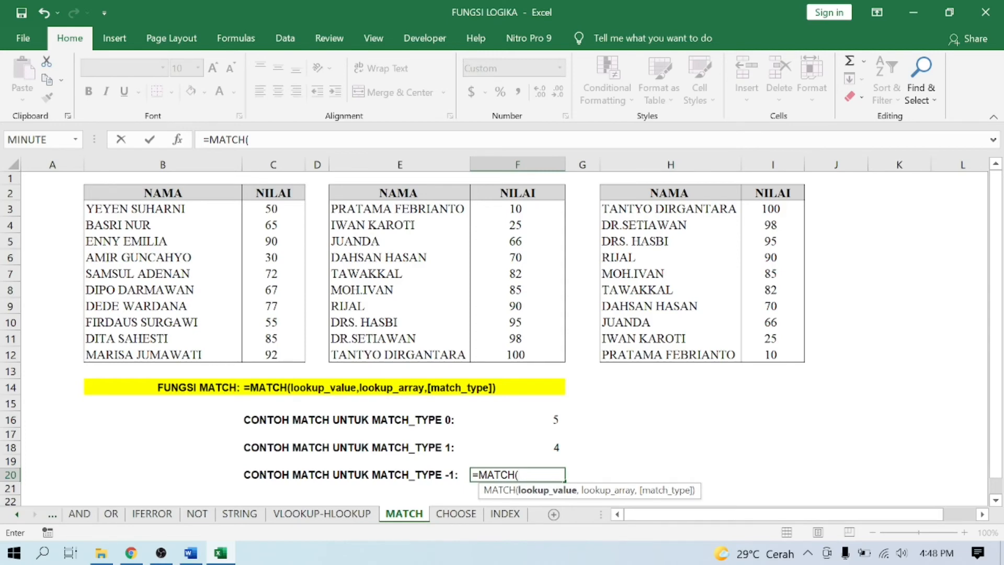
text(72,)
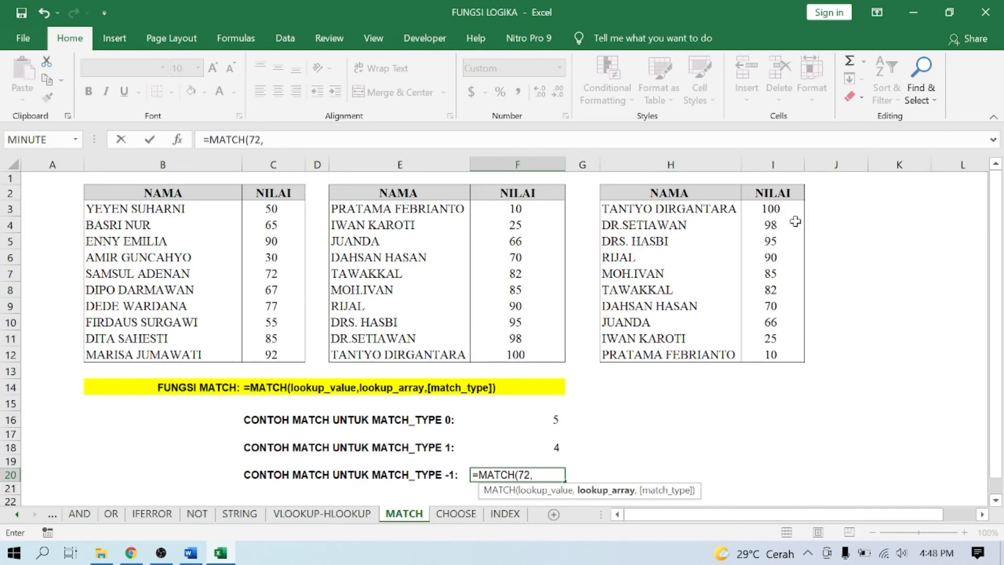
click(778, 204)
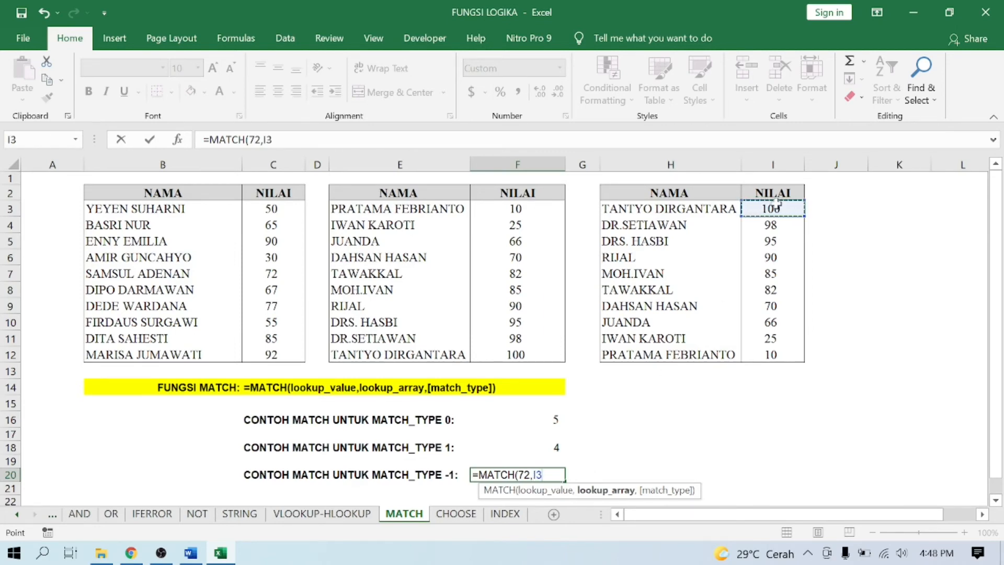
key(ctrl+shift+Down)
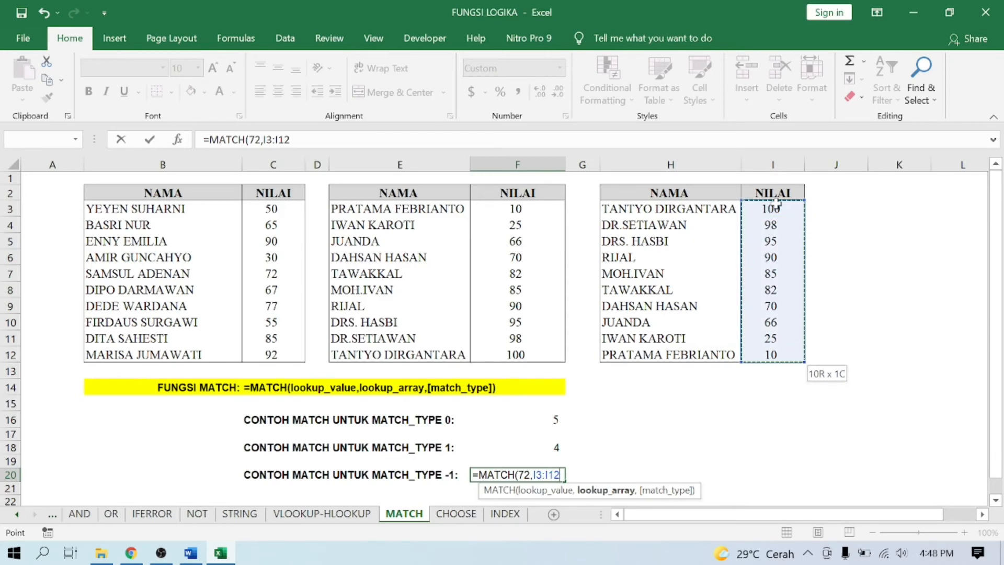
text())
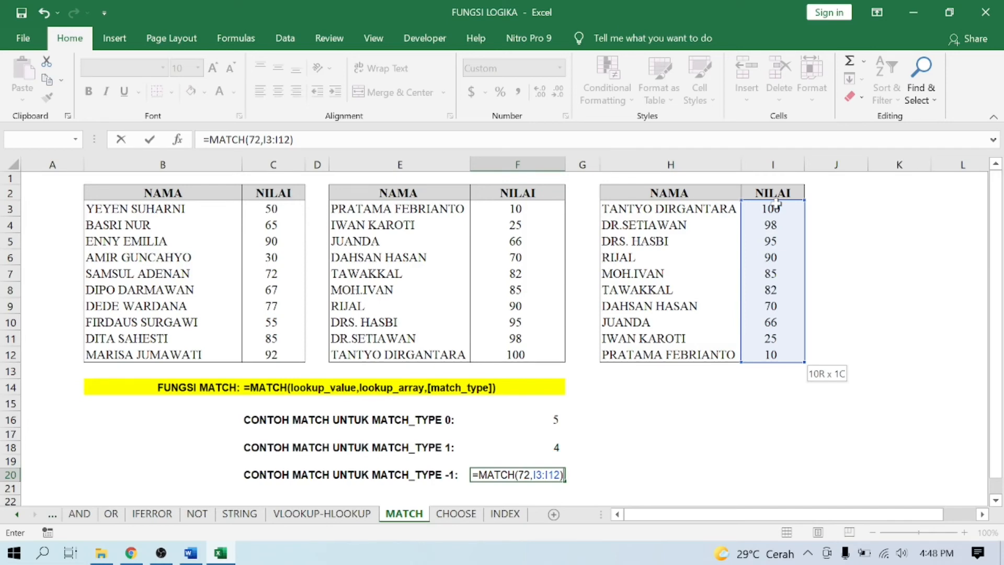
key(BackSpace)
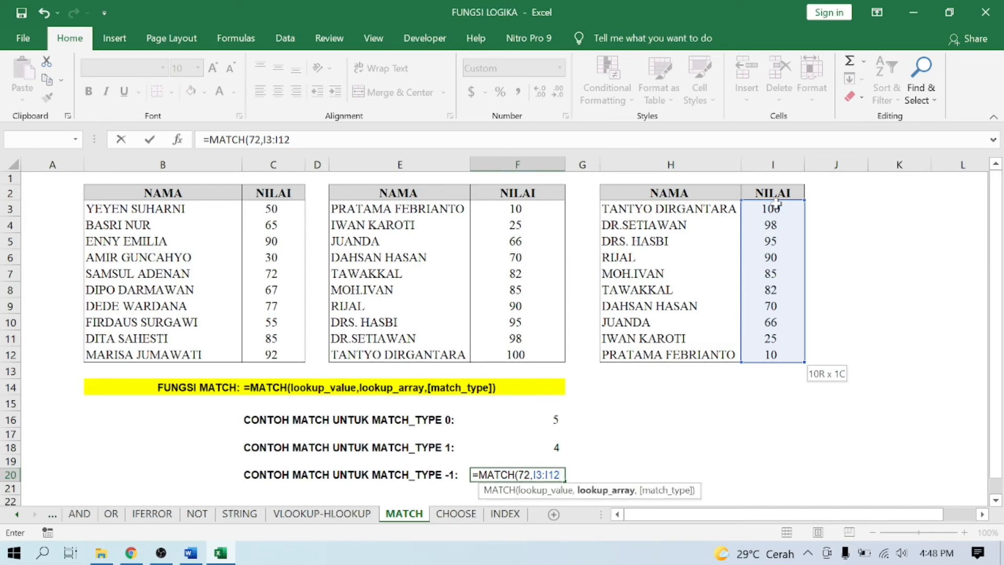
text(,)
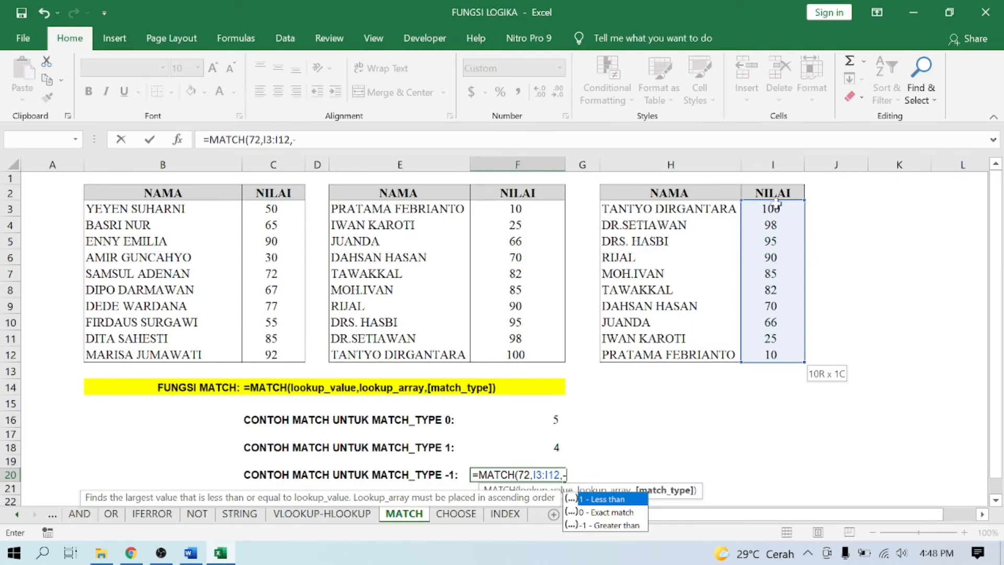
text(-1)
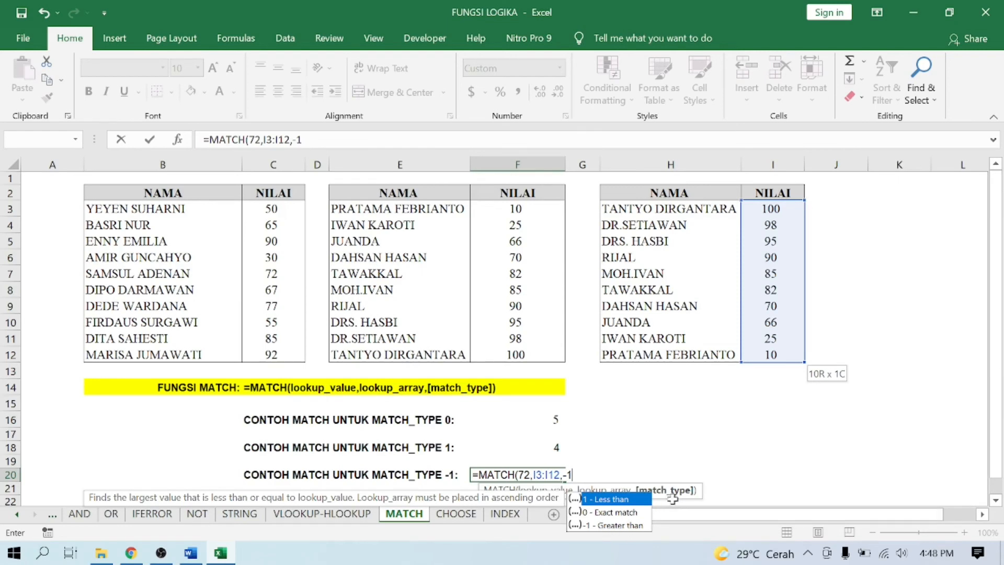
text())
key(Return)
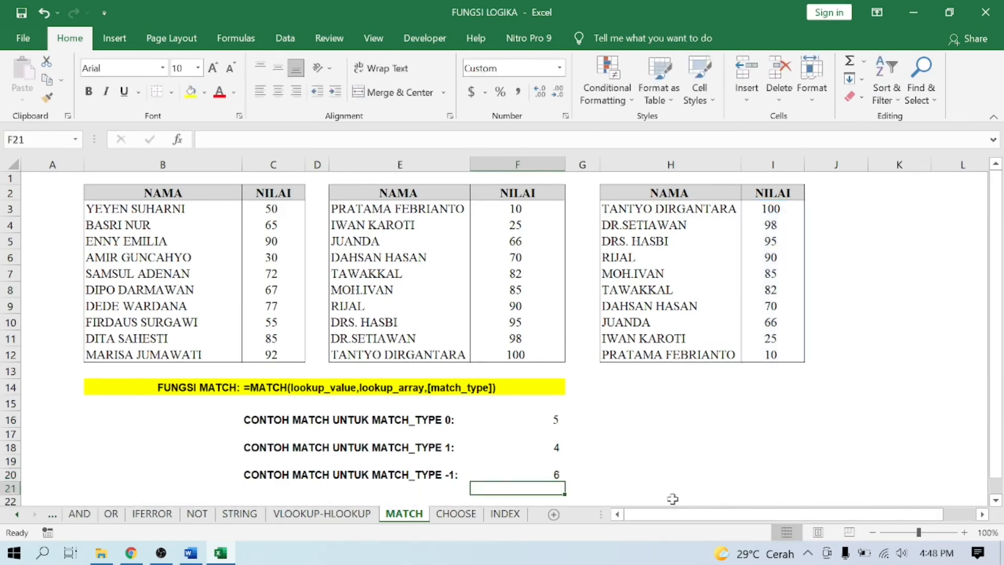
key(Up)
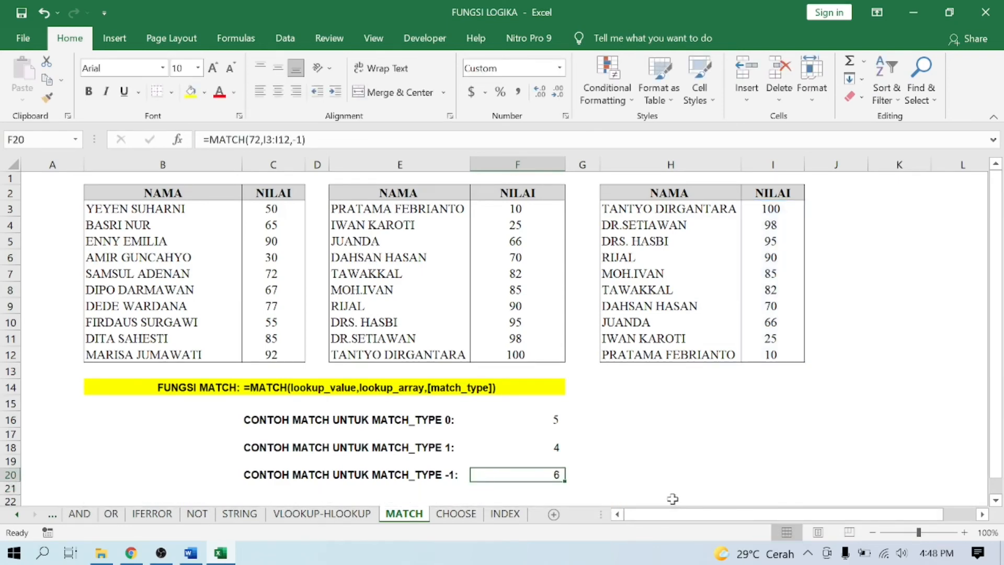
Check the F20 result by stepping through the third table's NILAI values between I3 and I8.
click(765, 209)
key(Down)
key(Down)
key(Down)
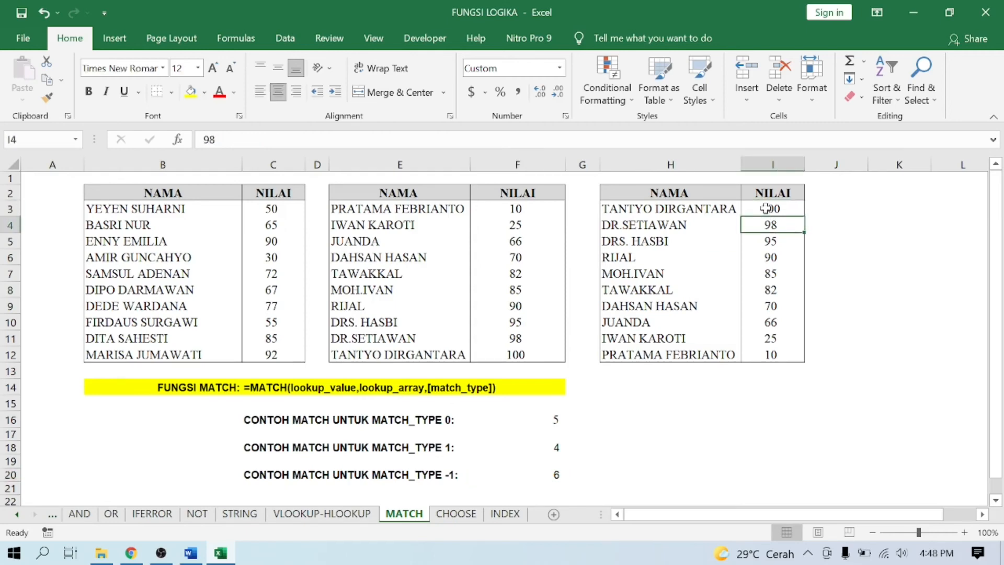
key(Down)
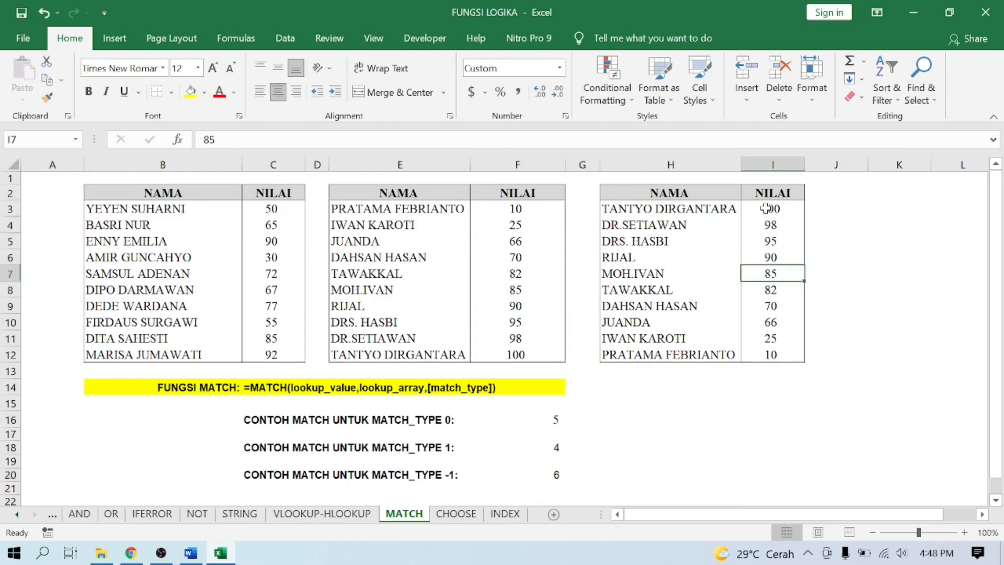
key(Down)
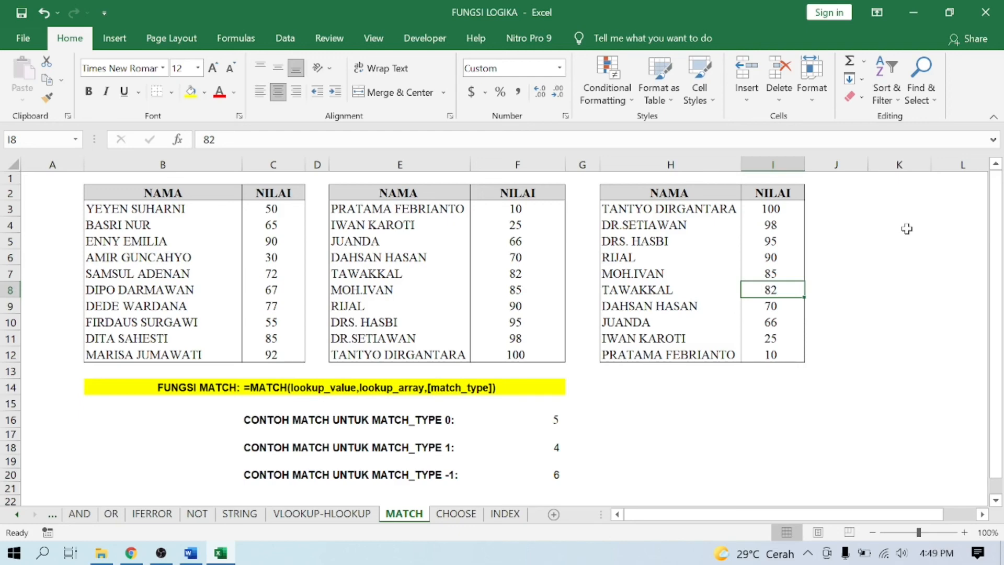
key(Up)
key(Up)
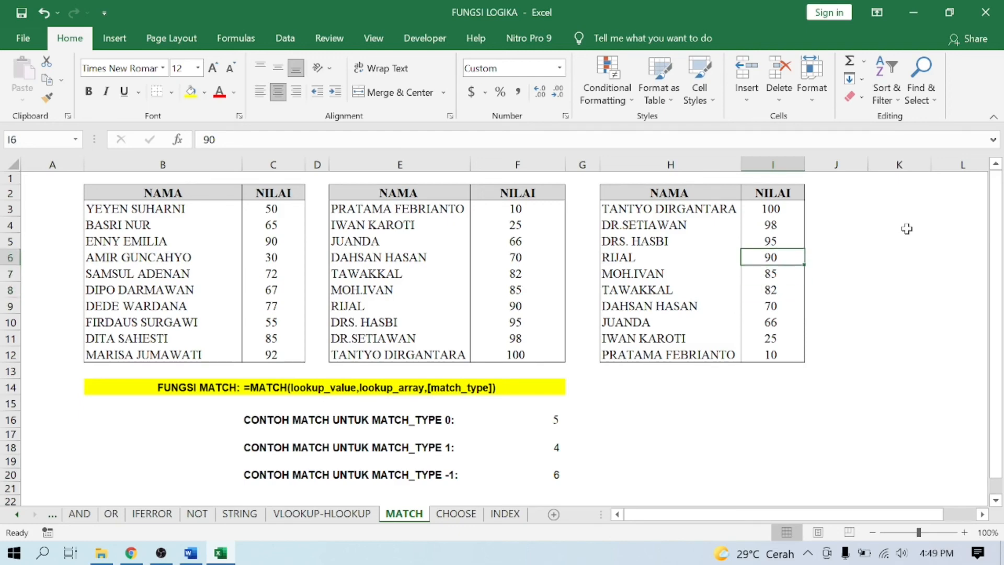
key(Up)
key(Up)
key(Up)
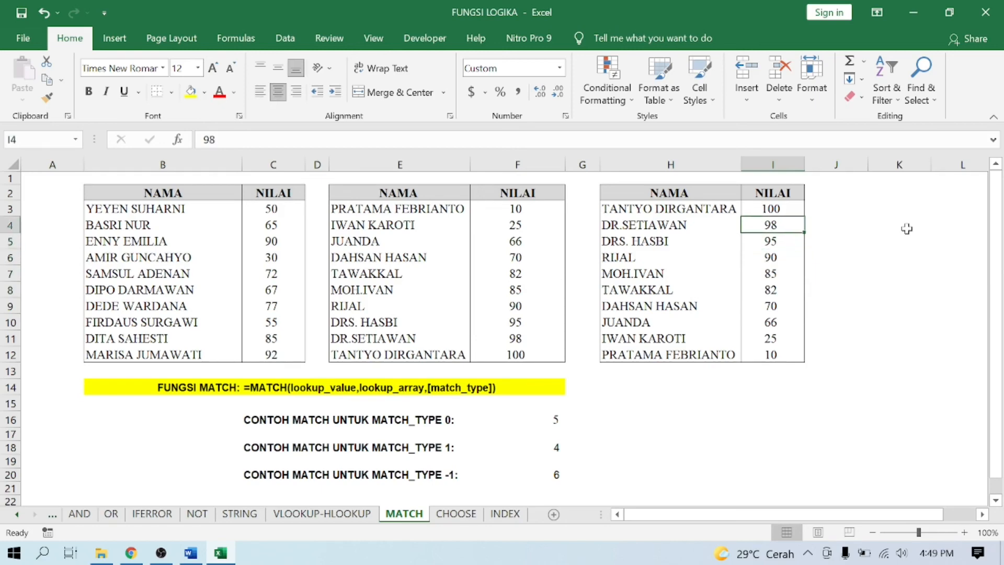
key(Down)
key(Down)
key(Down)
key(Down)
key(Down)
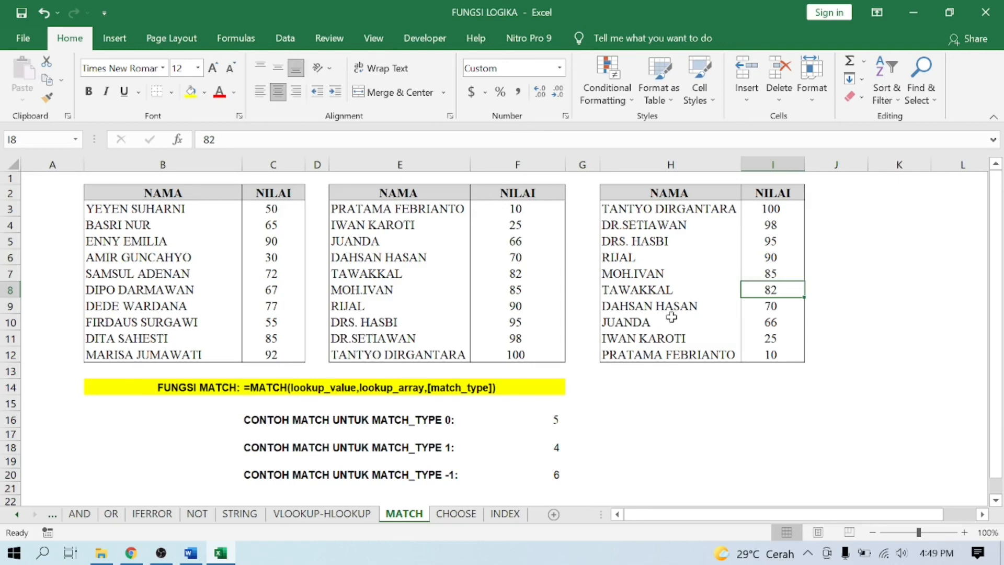
Review the F20 formula and recount the third table's NILAI positions from I3 down to the 82 entry.
click(556, 473)
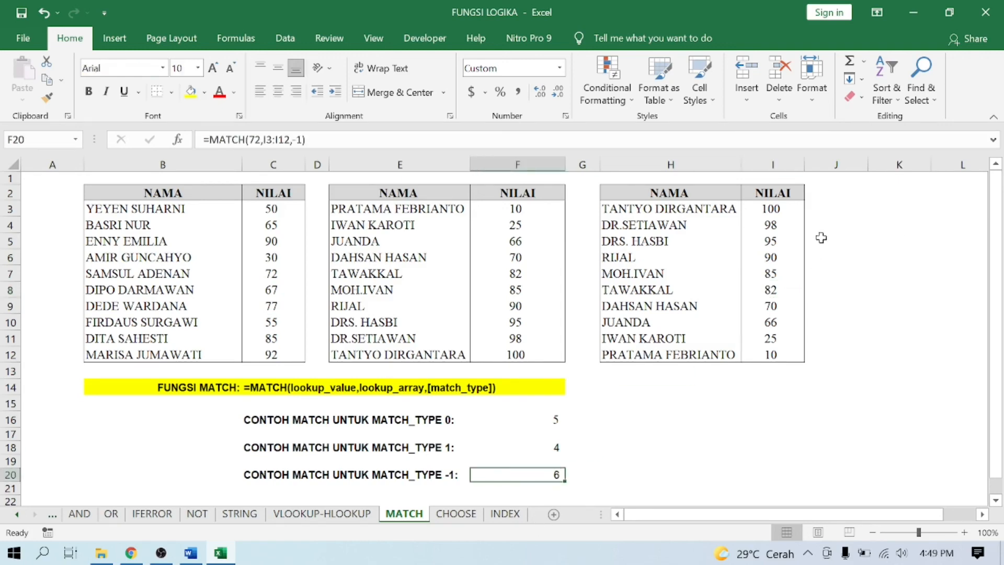
click(785, 211)
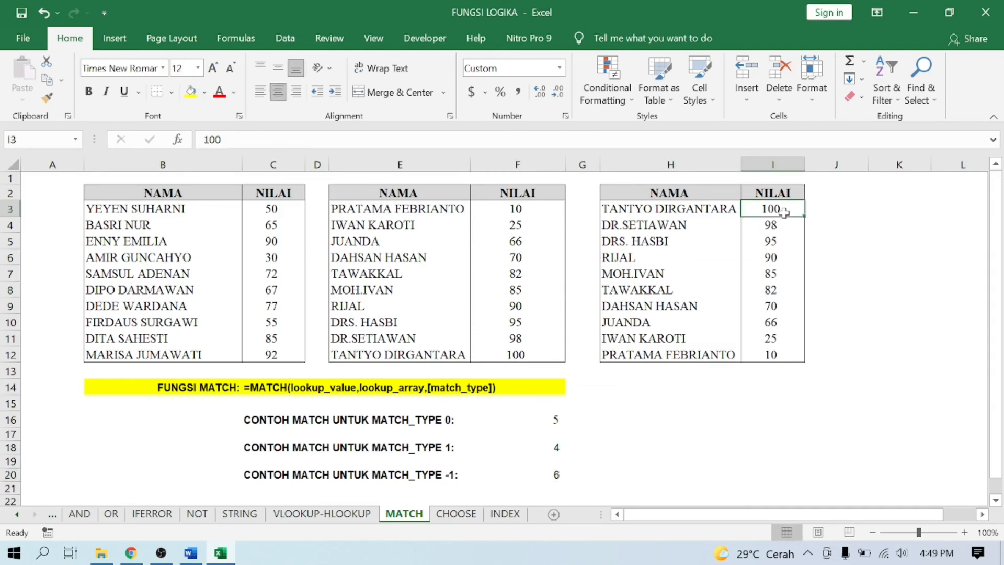
key(Down)
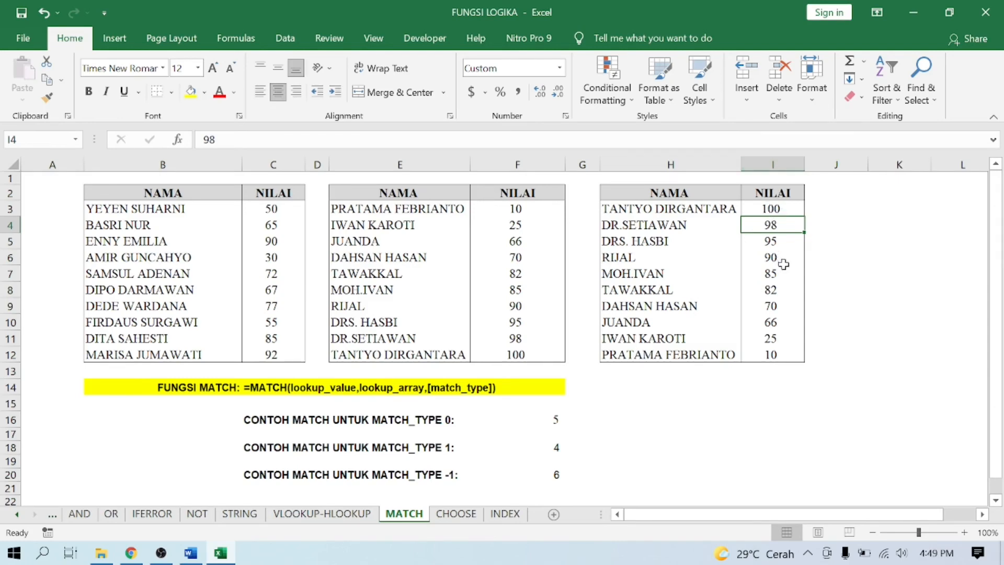
key(Up)
key(Down)
key(Down)
key(Down)
key(Down)
key(Down)
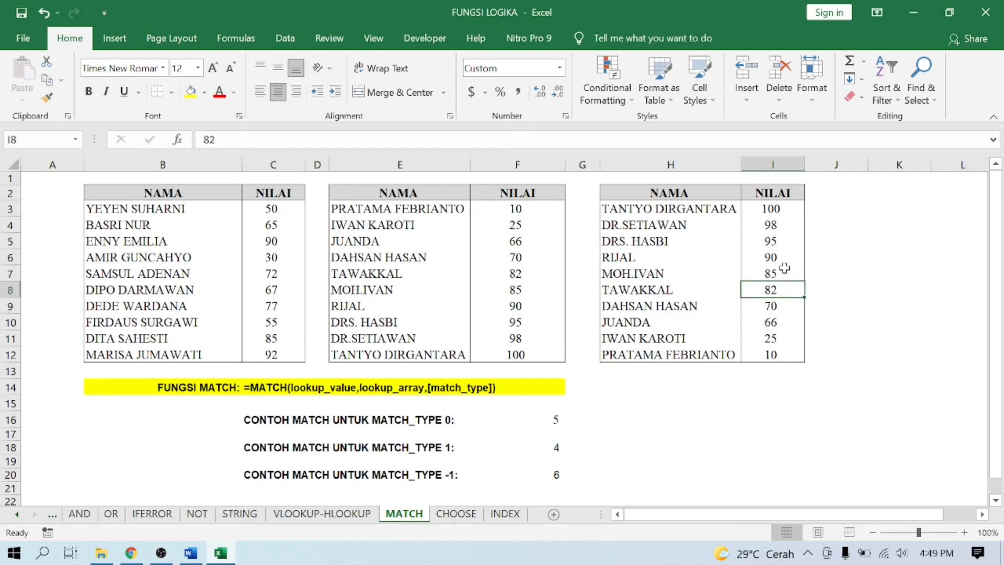